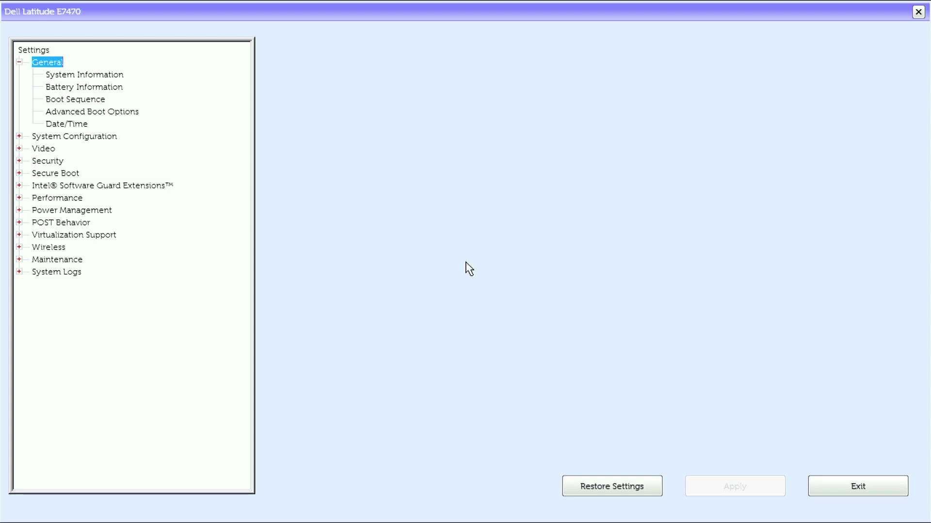
Open System Information under General and scroll down to the processor and device details.
key(Up)
key(Down)
key(Down)
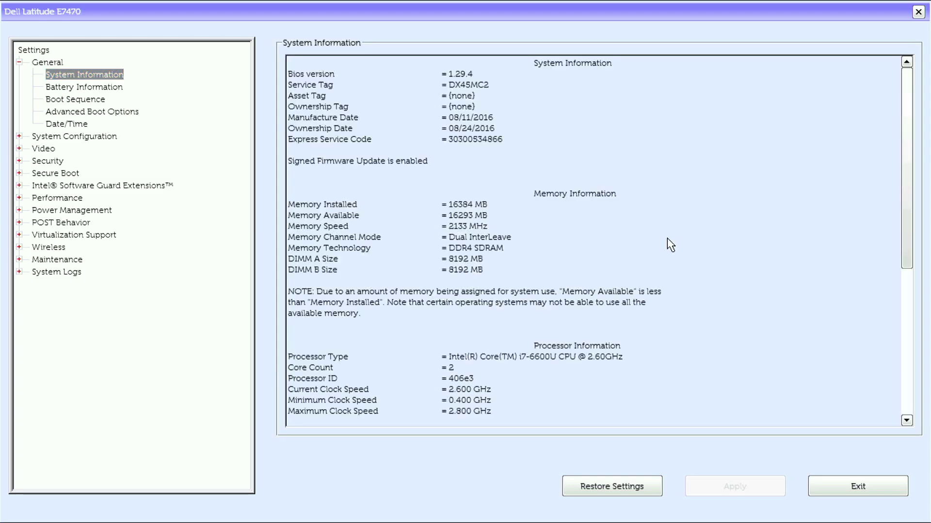
scroll(670, 245, down, 8)
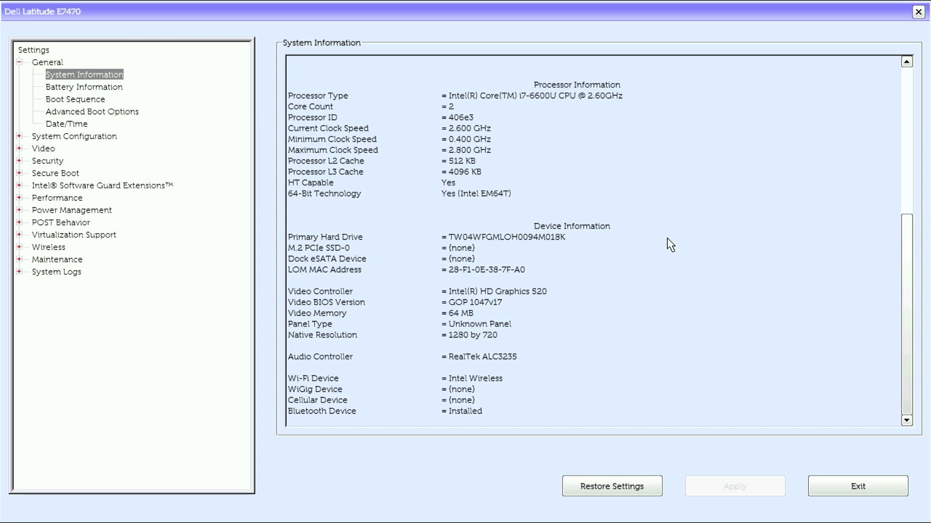
scroll(671, 244, up, 8)
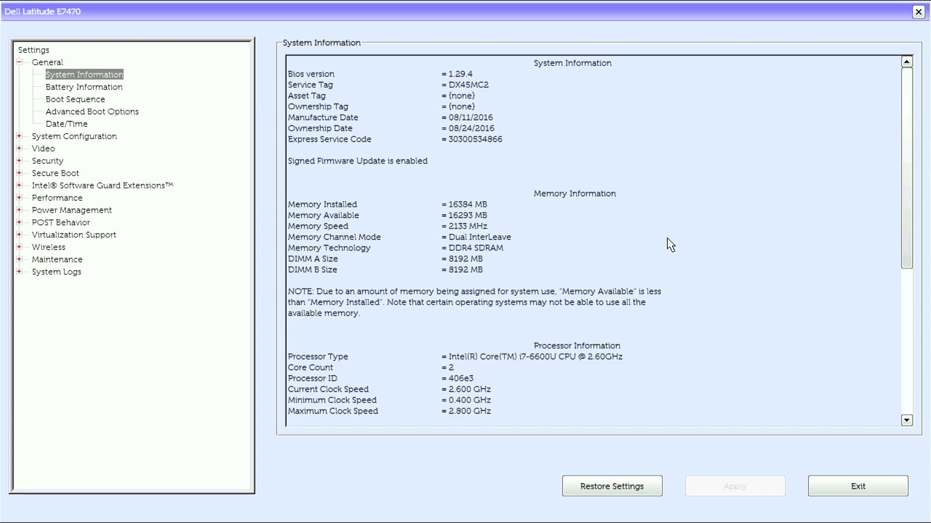
Page through Battery Information, Boot Sequence, Advanced Boot Options and Date/Time.
click(74, 89)
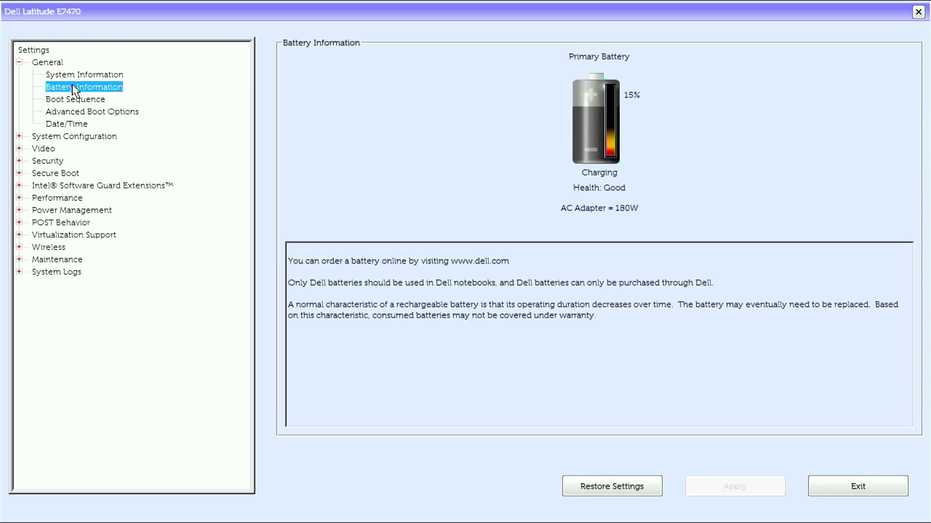
key(Down)
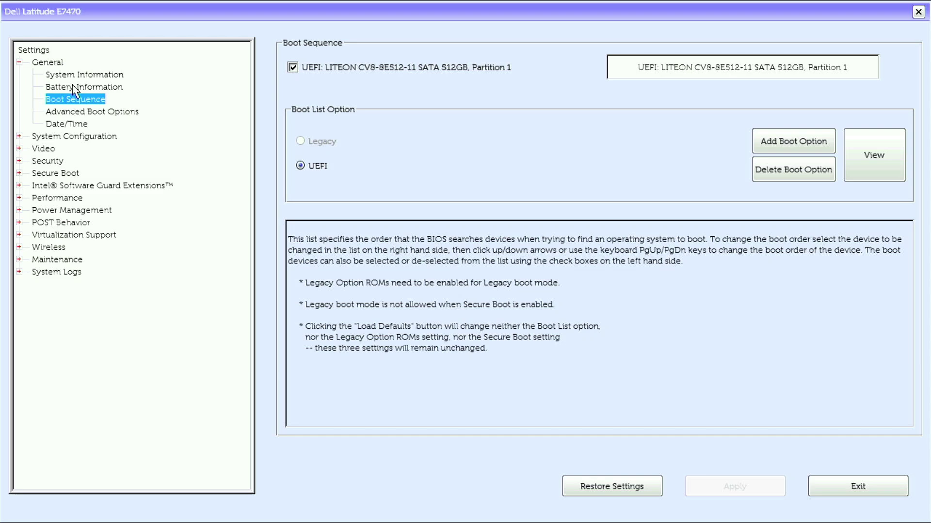
key(Down)
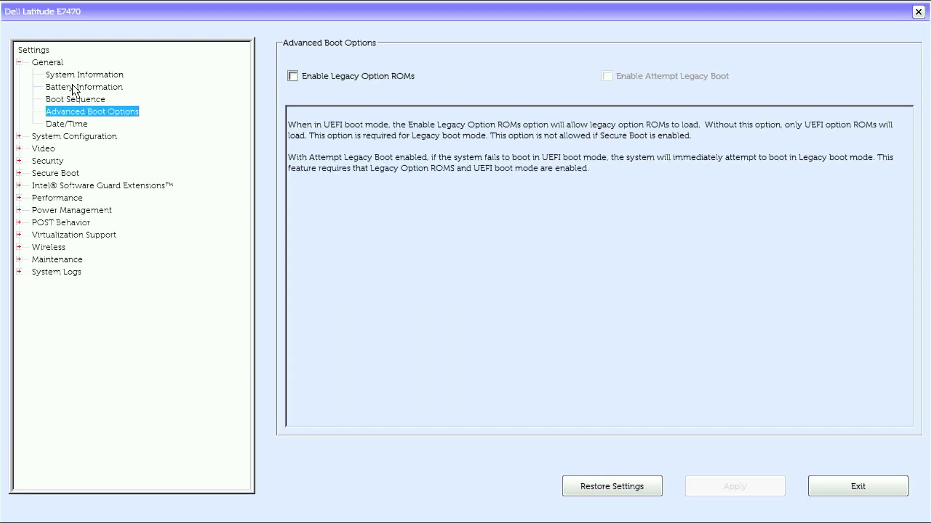
key(Down)
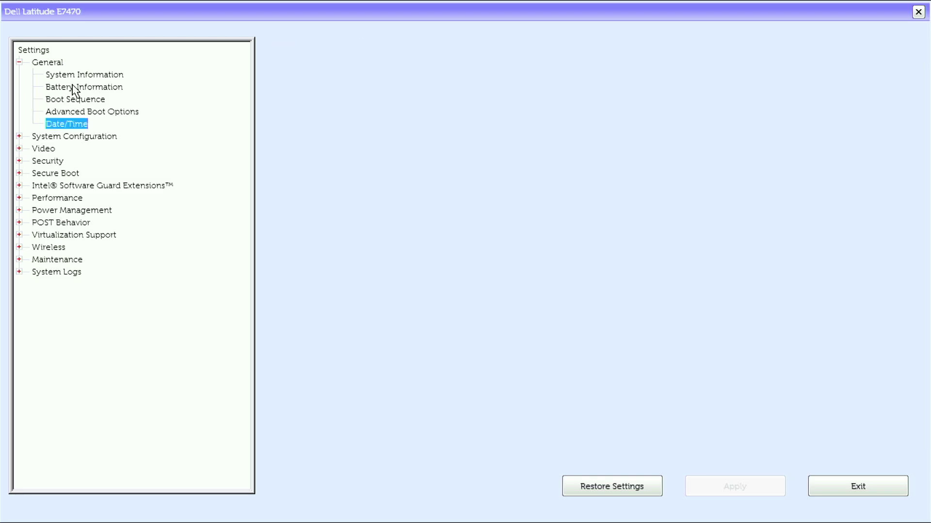
Expand System Configuration and view Integrated NIC, Parallel/Serial Port, SATA Operation, Drives and SMART Reporting.
key(Down)
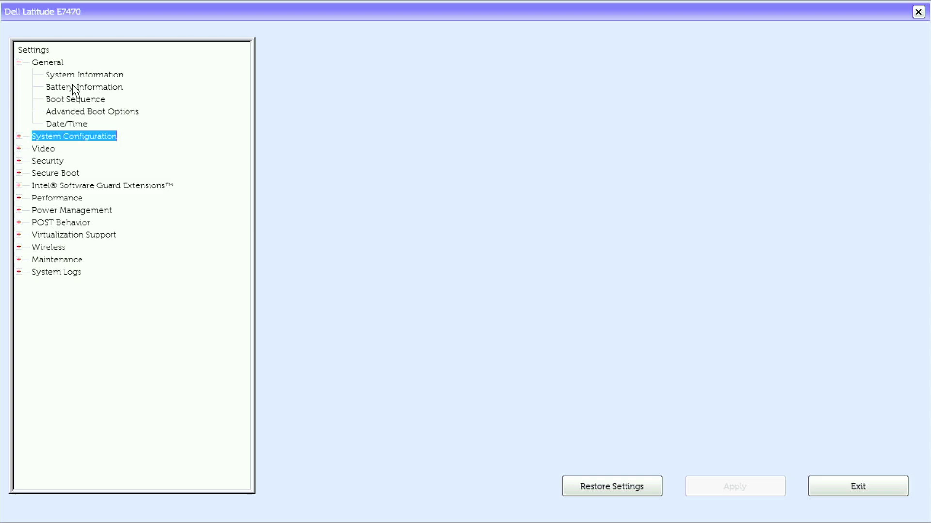
key(Right)
key(Down)
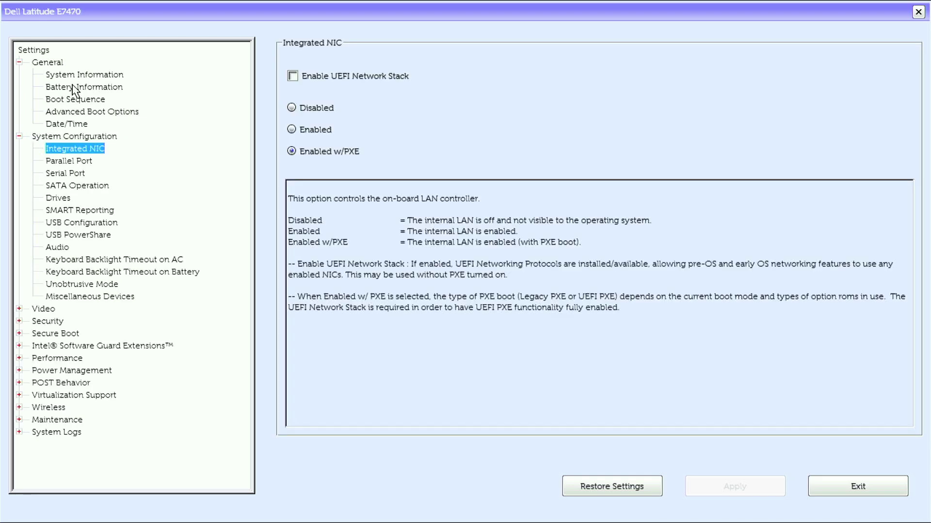
key(Down)
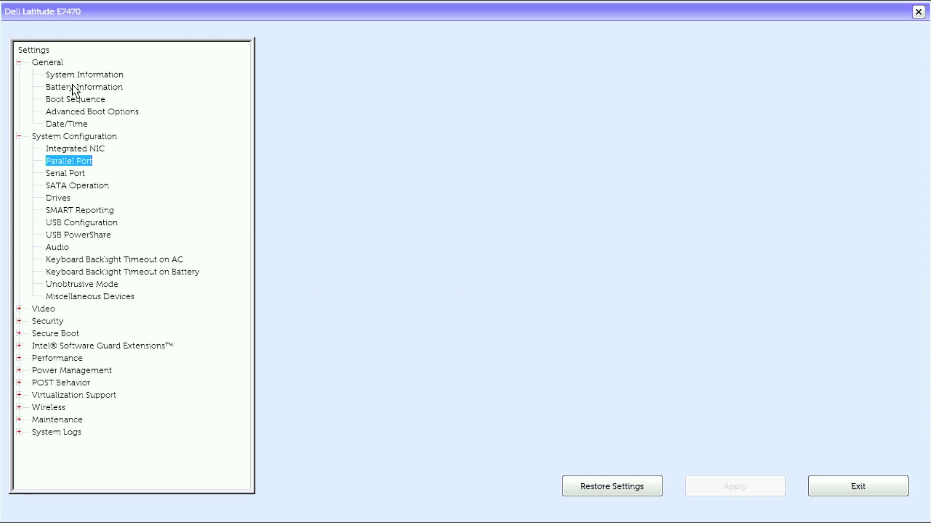
key(Down)
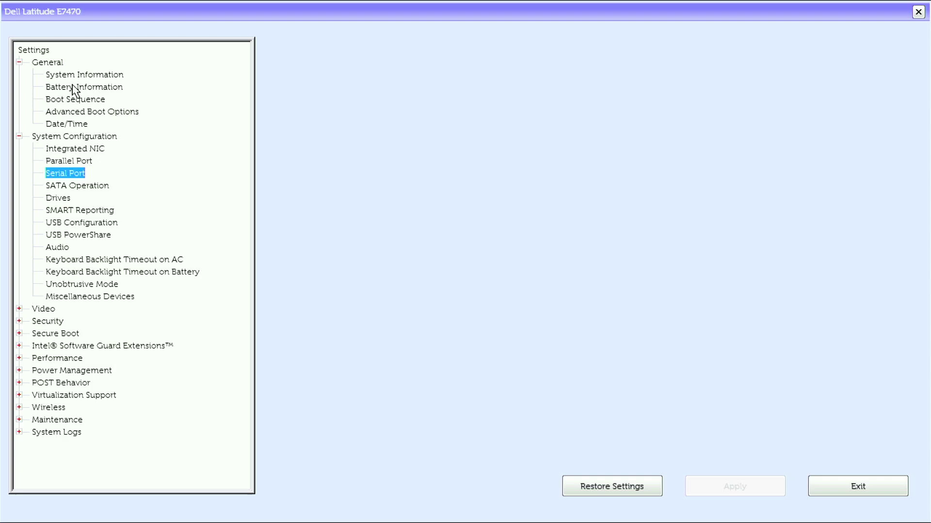
key(Down)
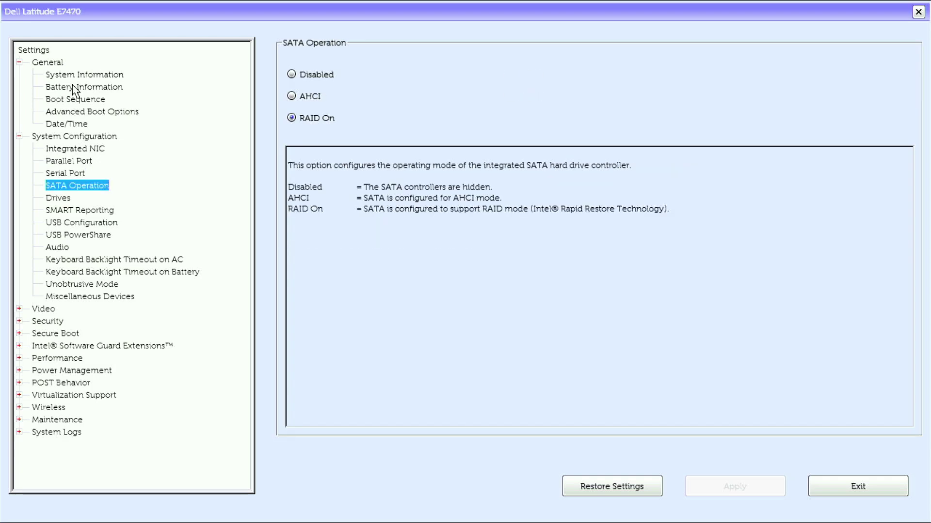
key(Down)
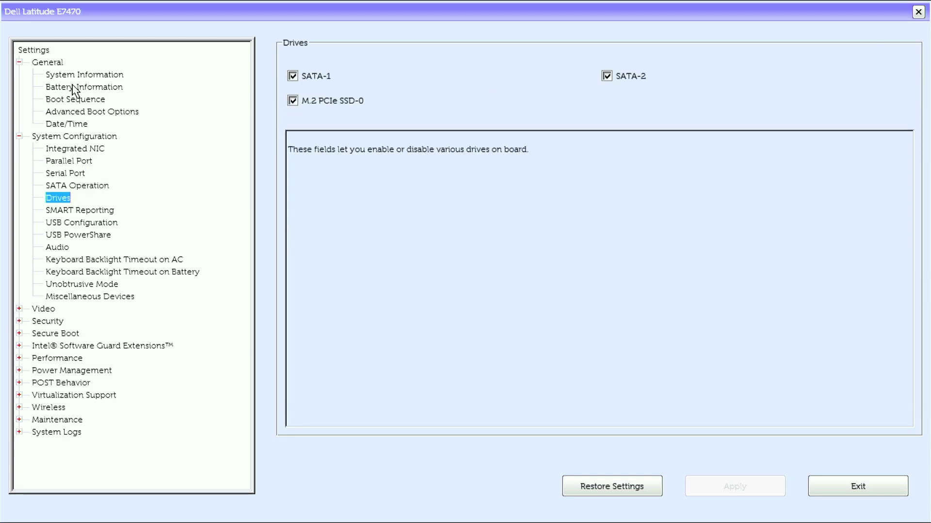
key(Down)
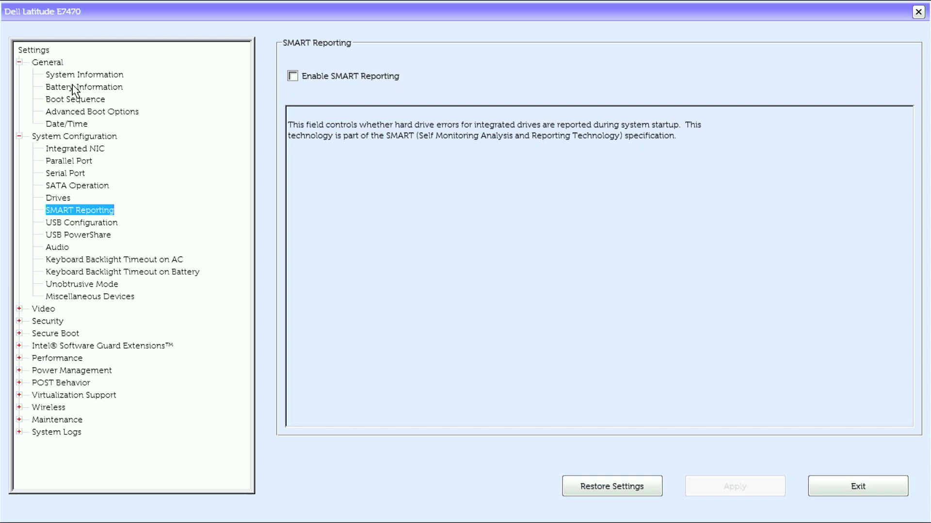
View USB Configuration, USB PowerShare, Audio, Keyboard Backlight, Unobtrusive Mode and Miscellaneous Devices, reaching Video.
key(Down)
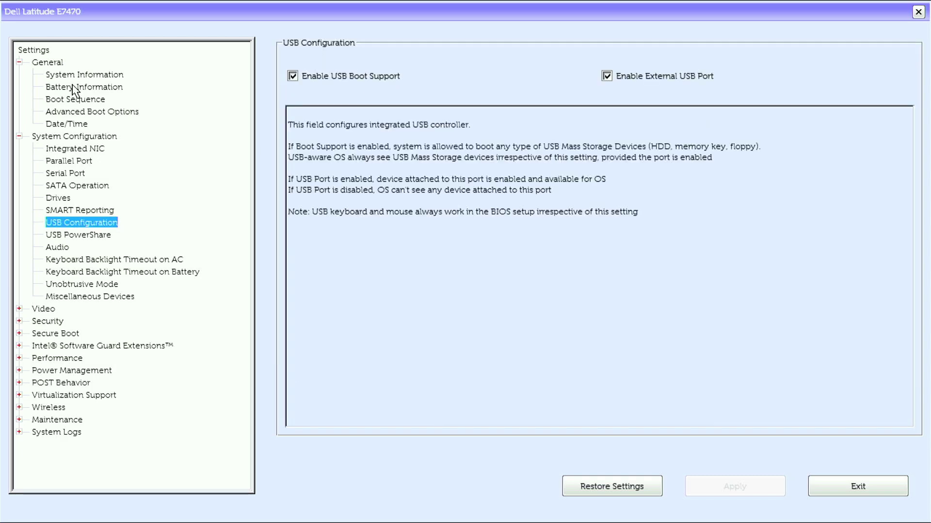
key(Down)
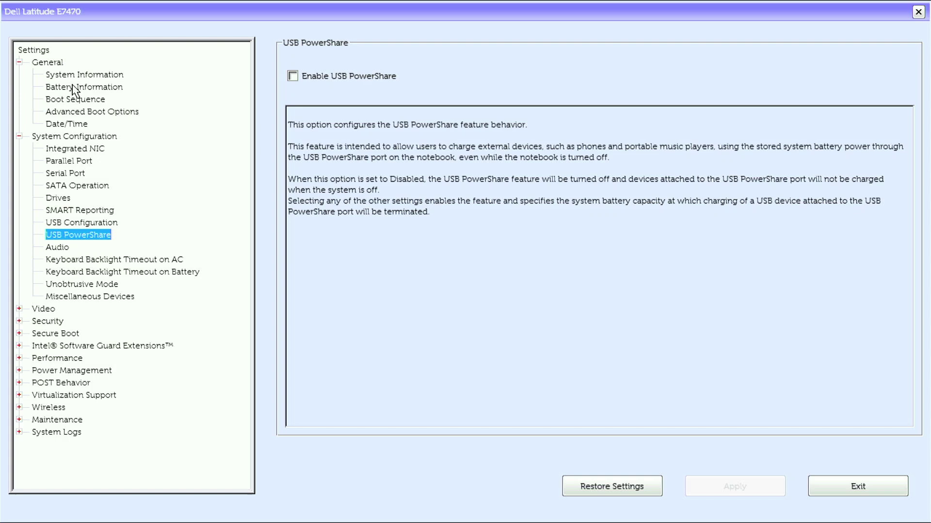
key(Down)
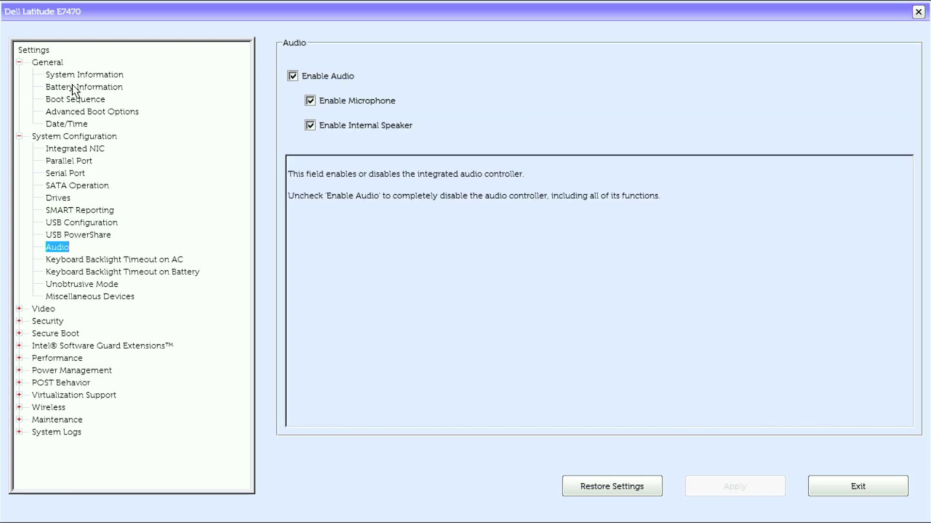
key(Down)
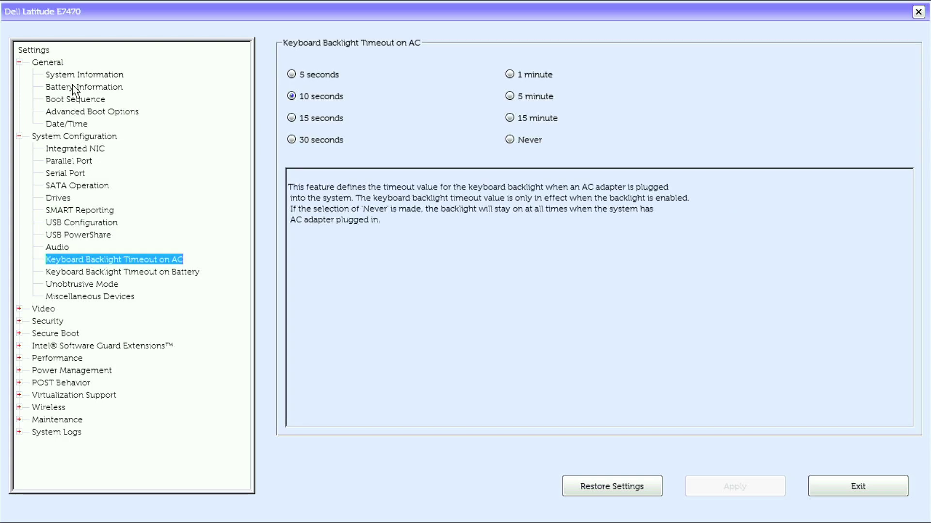
key(Down)
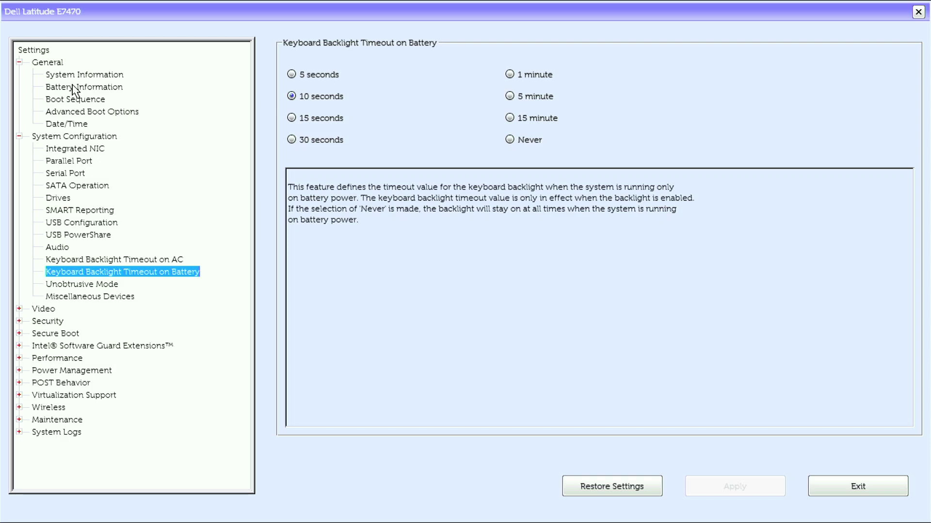
key(Down)
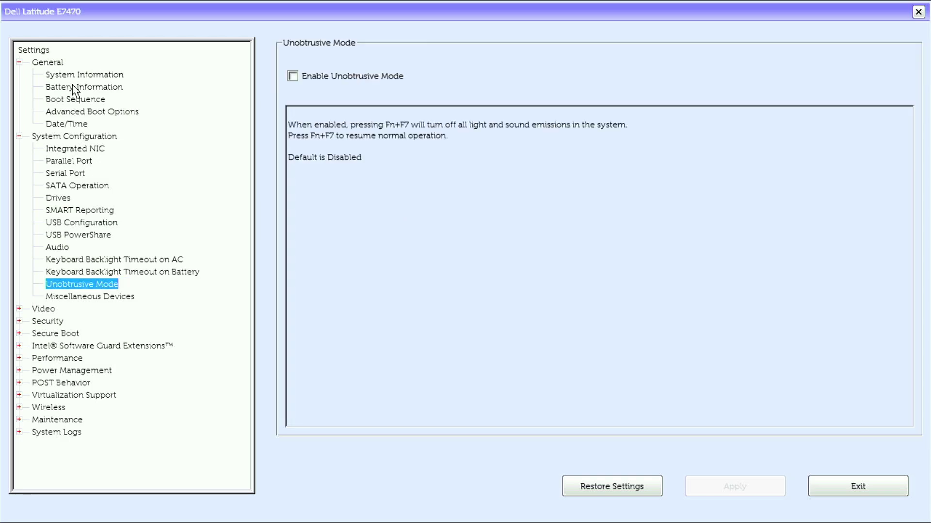
key(Down)
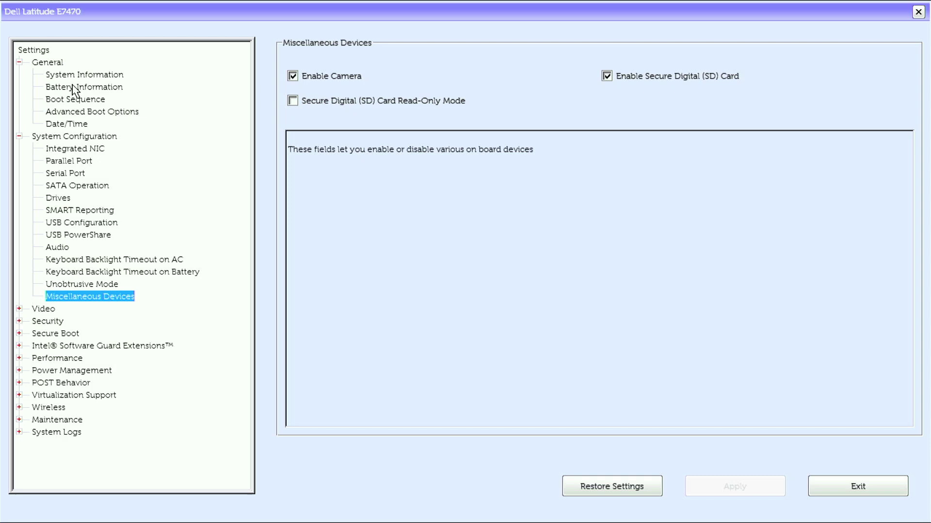
key(Down)
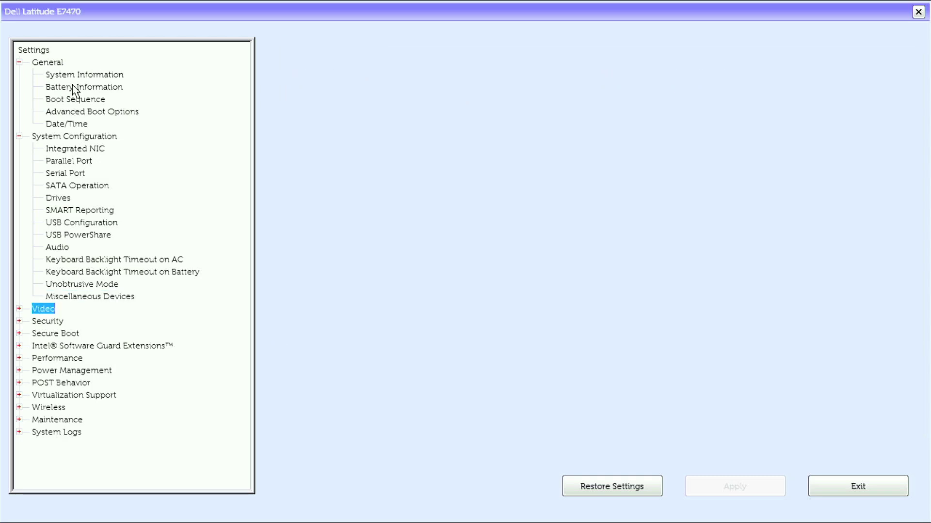
View Video's LCD Brightness, then Security's password pages through Password Configuration and Password Bypass.
key(Right)
key(Down)
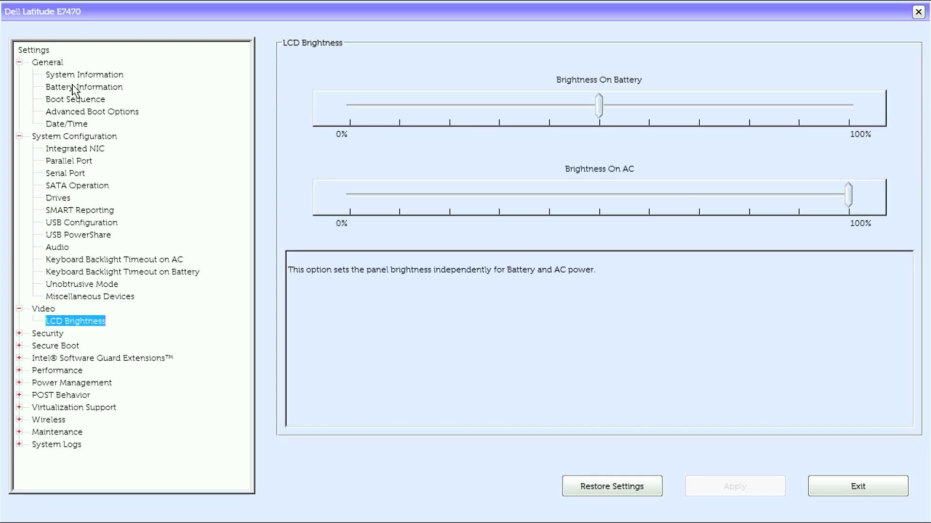
key(Down)
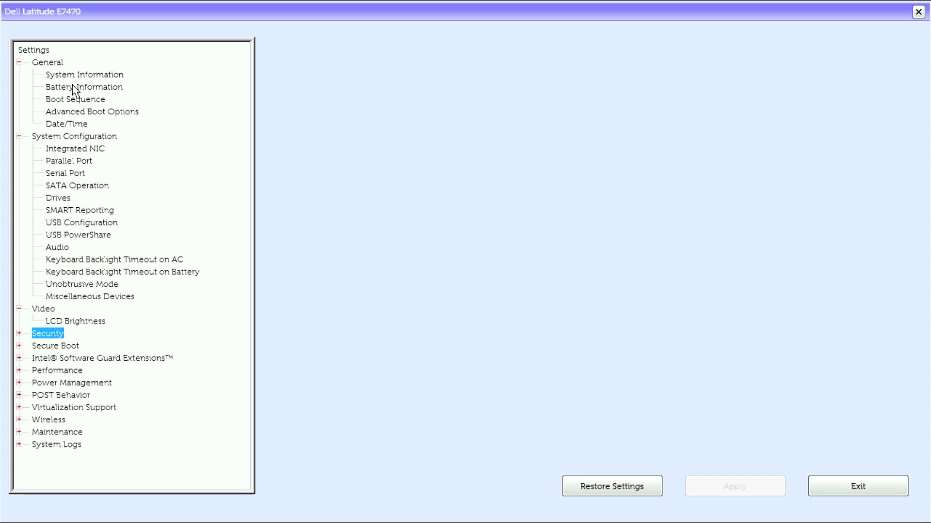
key(Right)
key(Down)
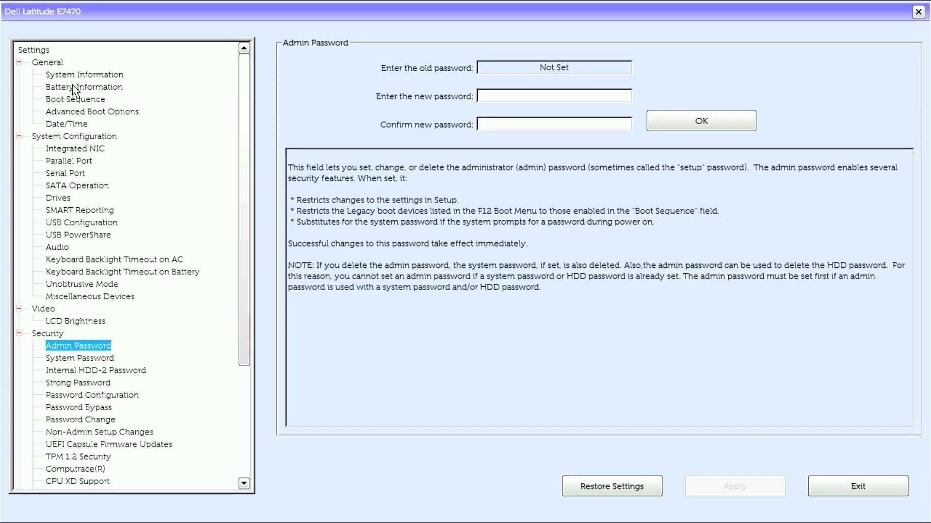
key(Down)
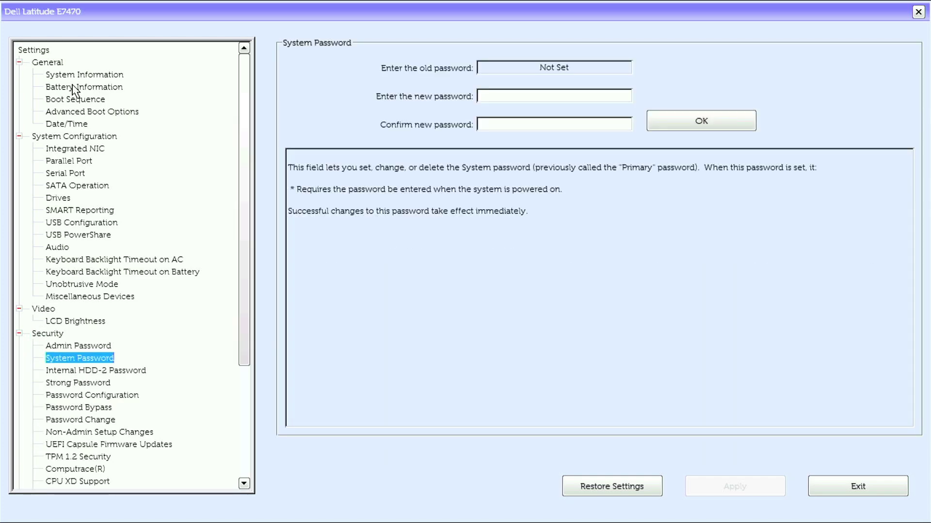
key(Down)
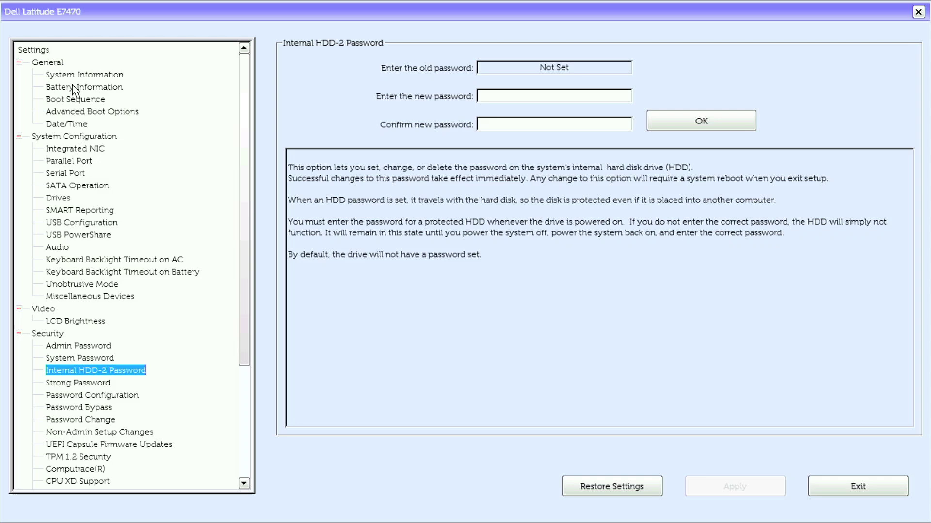
key(Down)
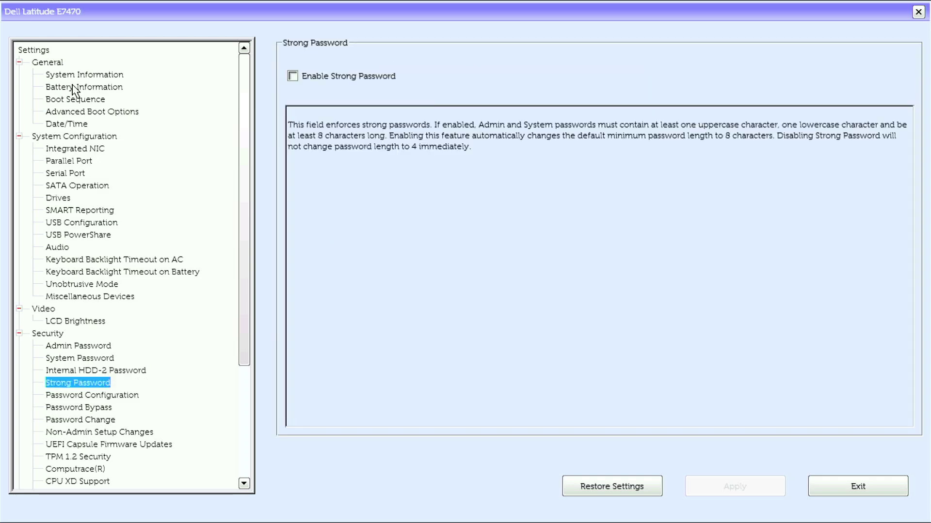
key(Down)
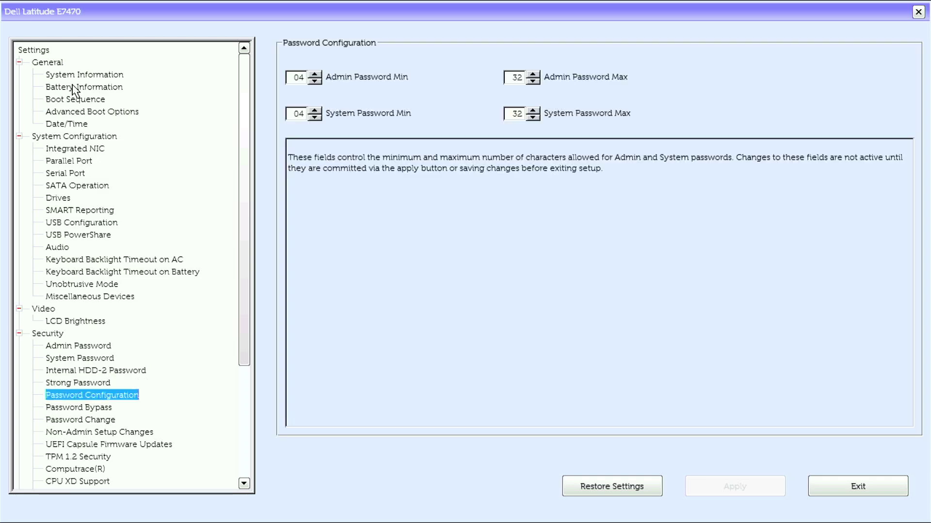
key(Down)
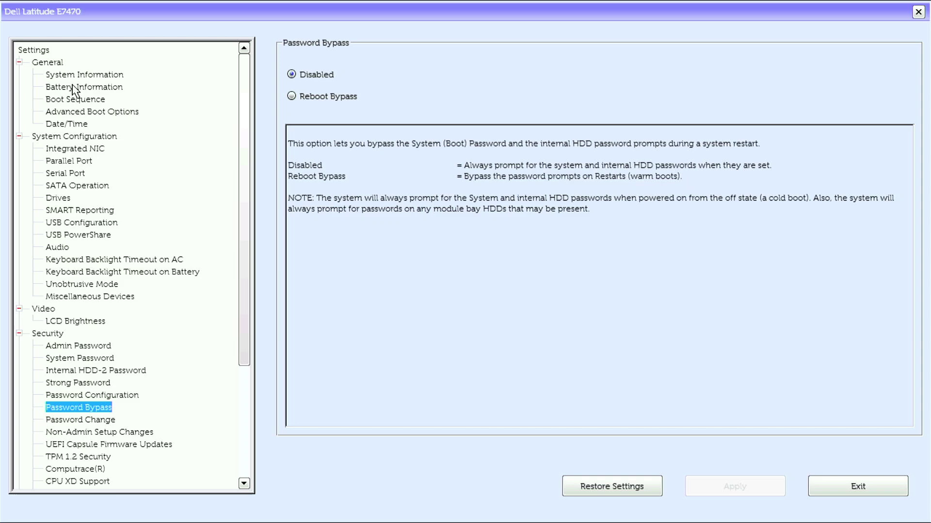
Review Security pages from Password Change and TPM 1.2 down to SMM Security Mitigation (disabled).
key(Down)
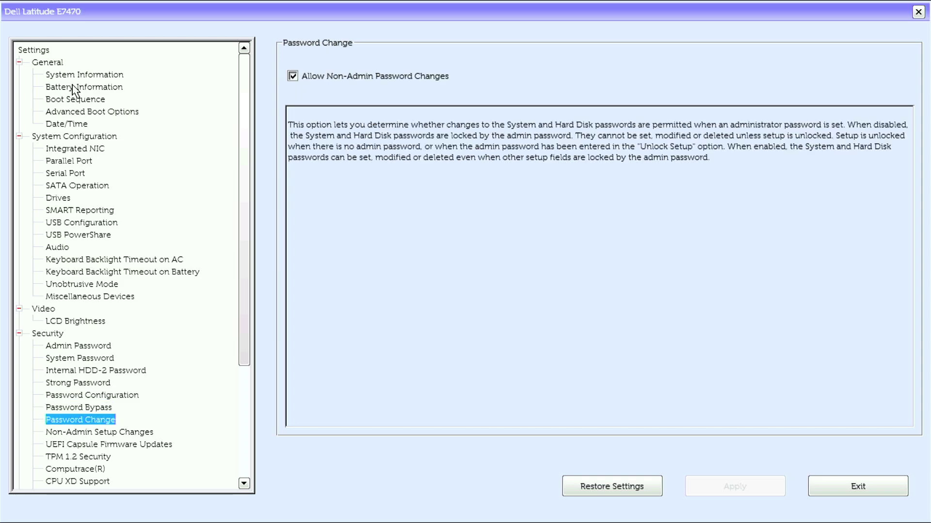
key(Down)
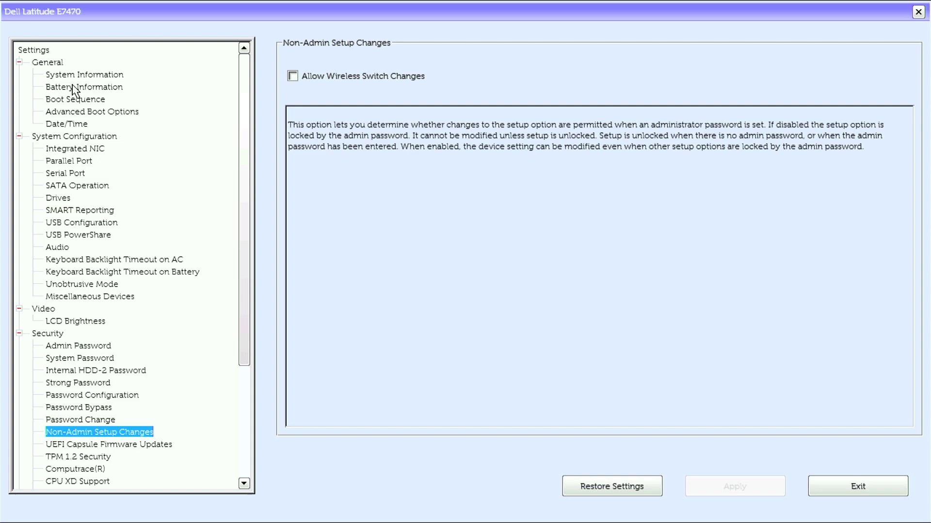
key(Down)
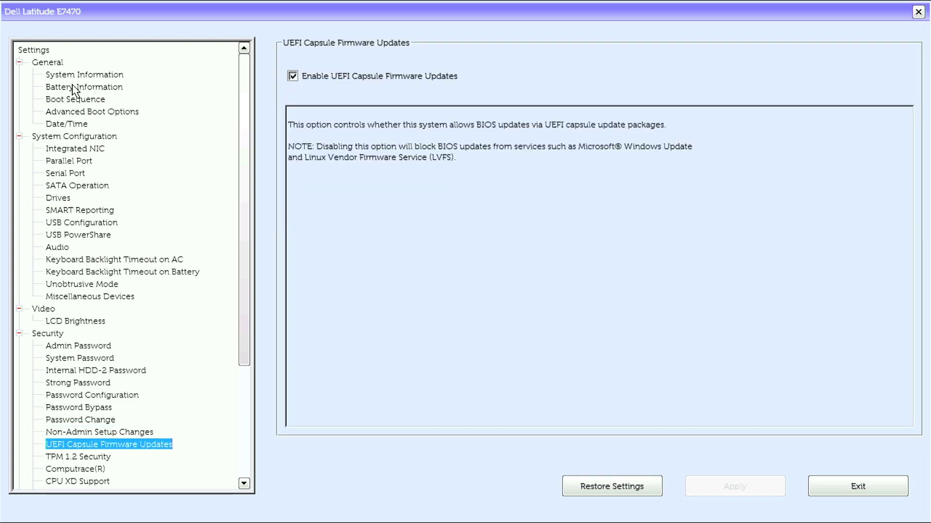
key(Down)
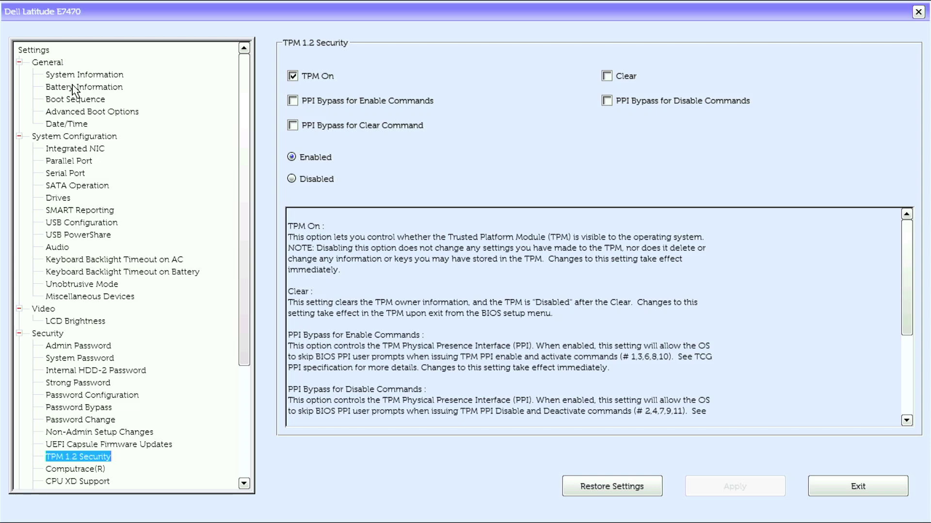
key(Down)
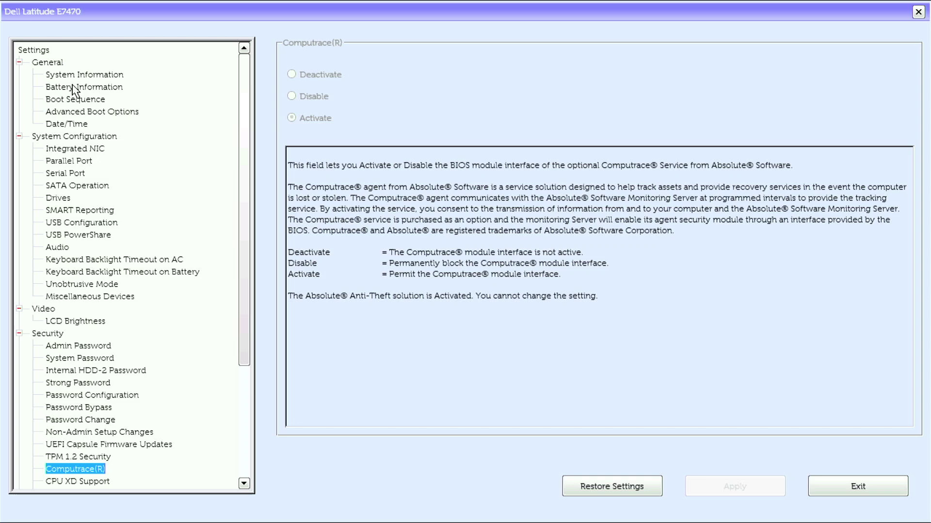
key(Down)
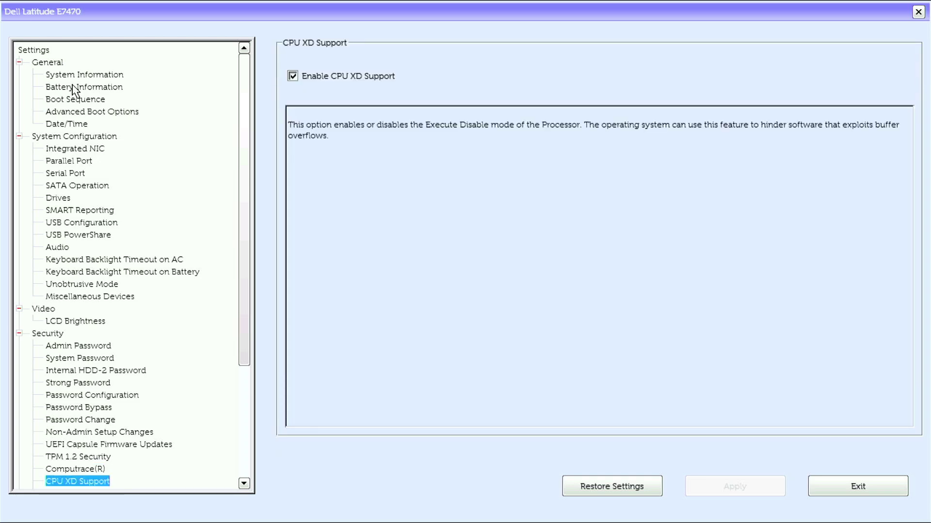
key(Down)
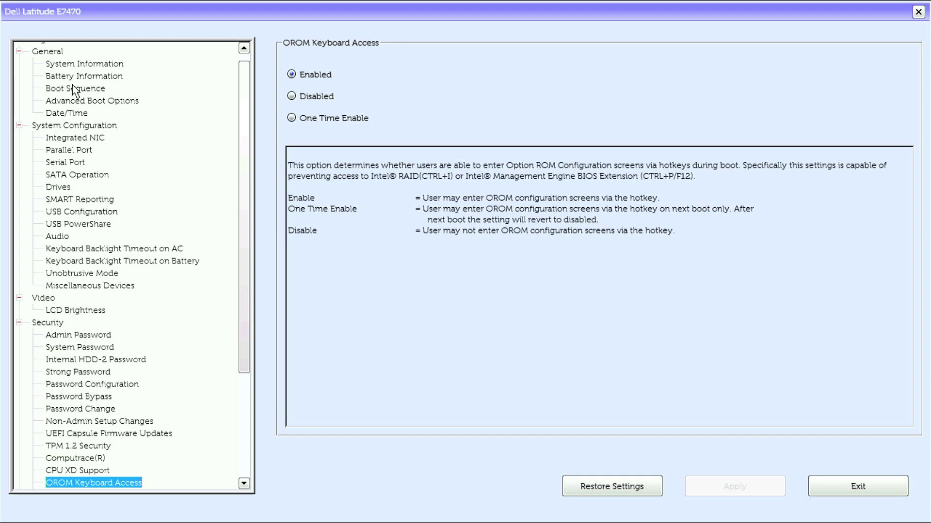
key(Down)
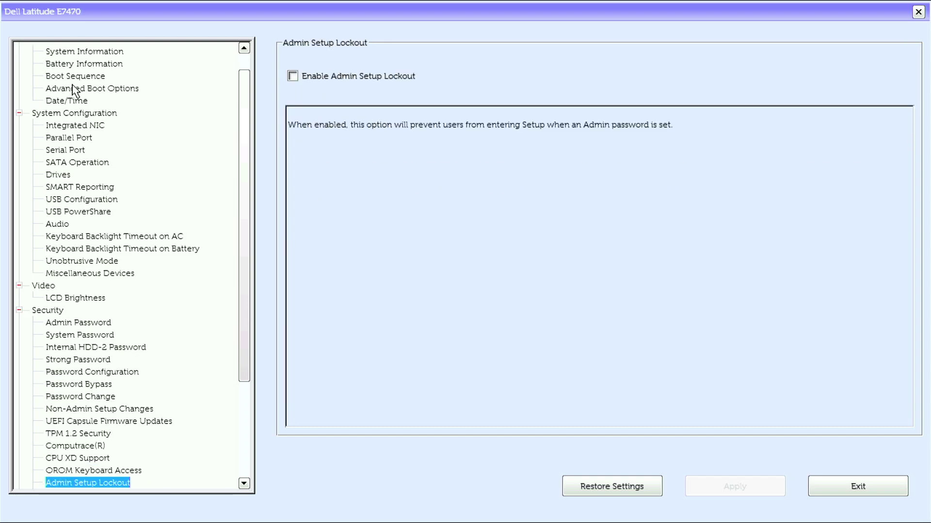
key(Down)
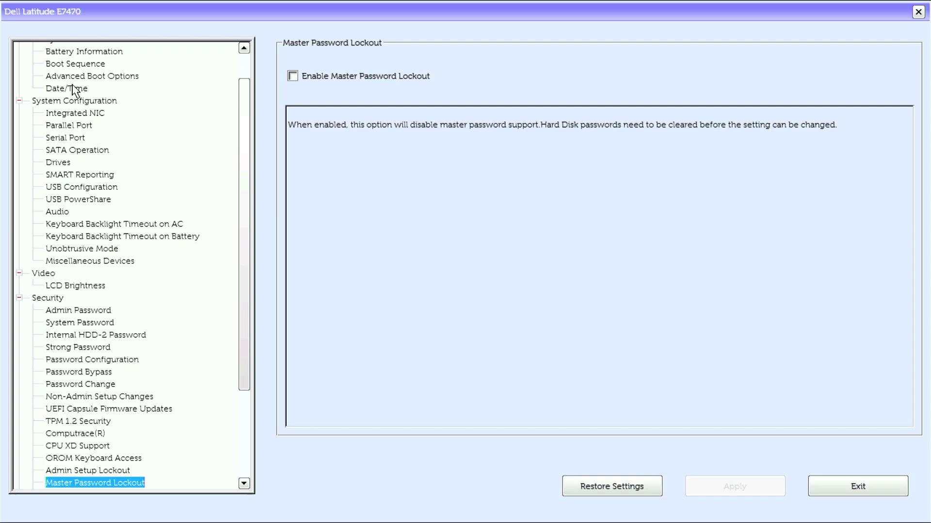
key(Down)
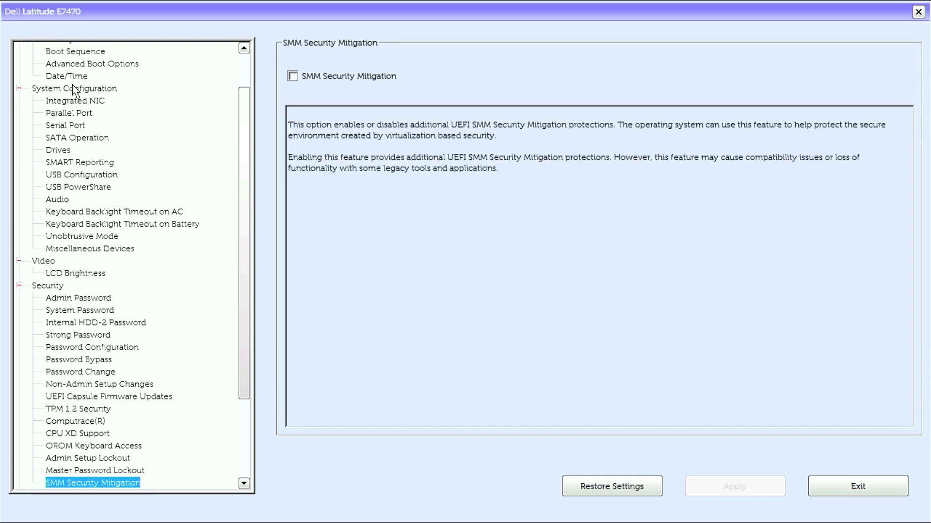
Expand Secure Boot and view Secure Boot Enable and Expert Key Management.
key(Down)
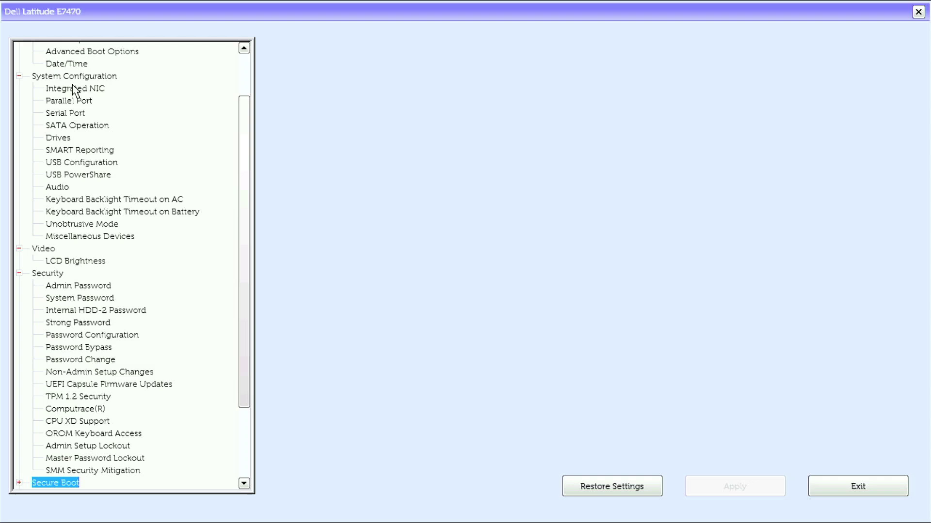
key(Right)
key(Down)
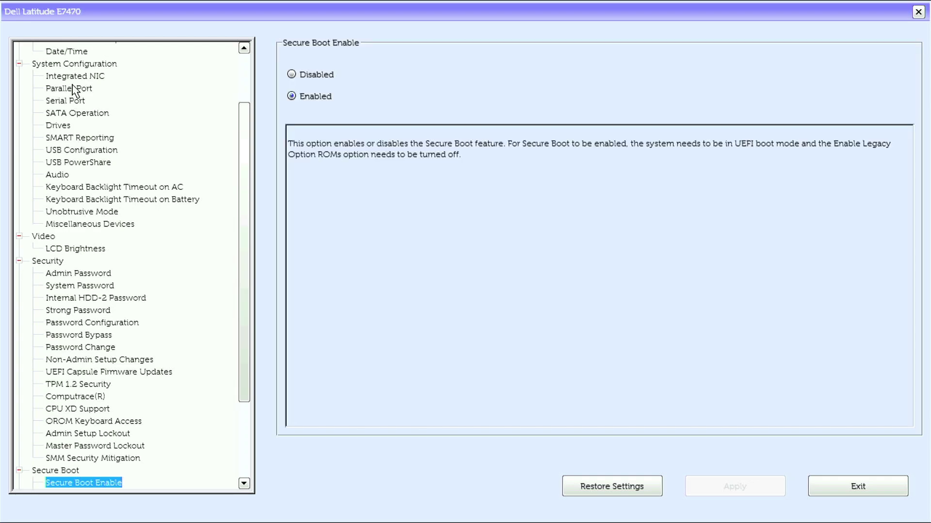
key(Down)
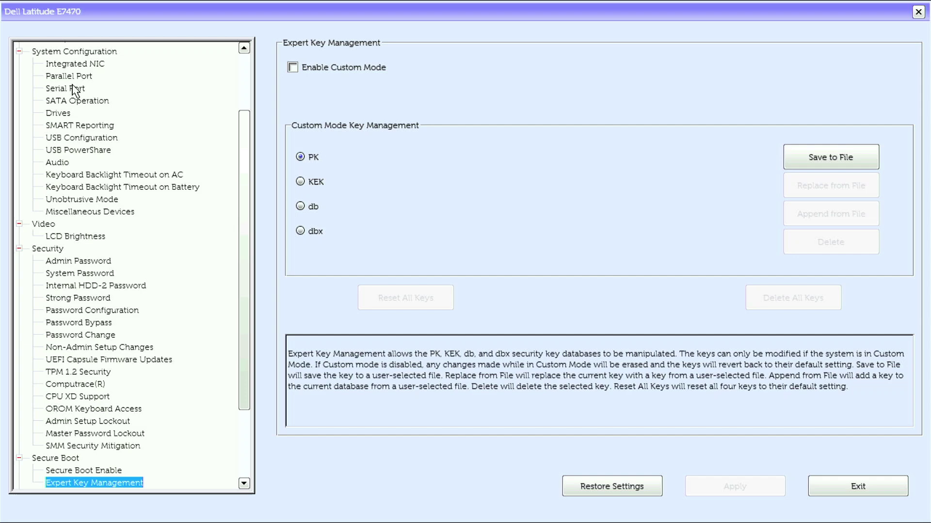
Expand Intel Software Guard Extensions, viewing SGX Enable and Enclave Memory Size, then reach Performance.
key(Down)
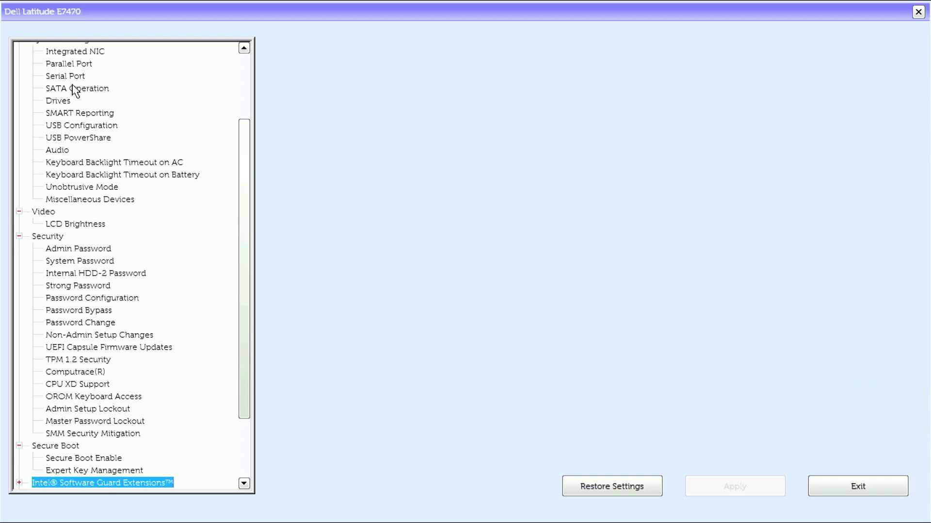
key(Right)
key(Down)
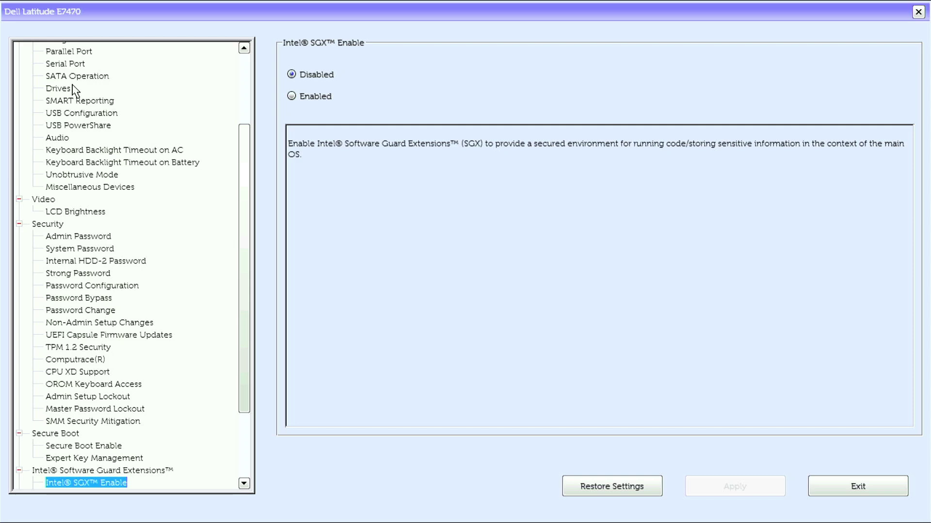
key(Down)
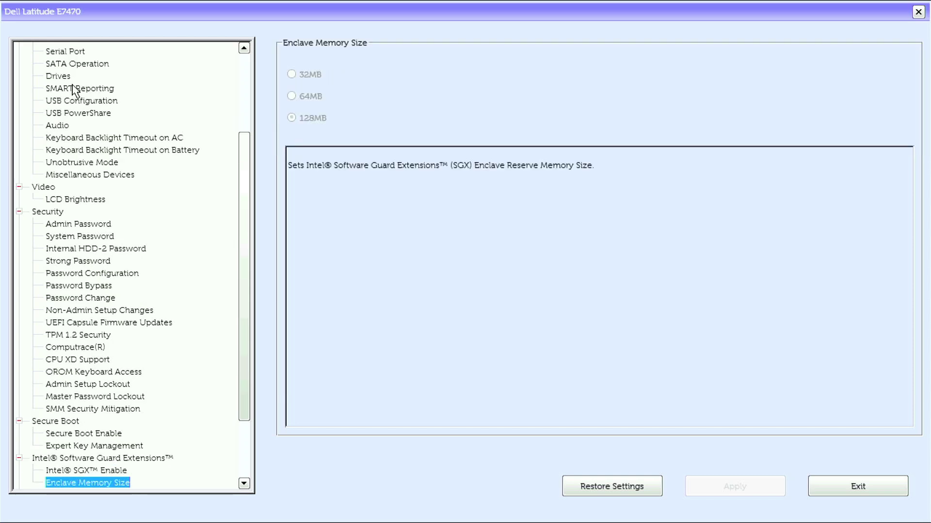
key(Down)
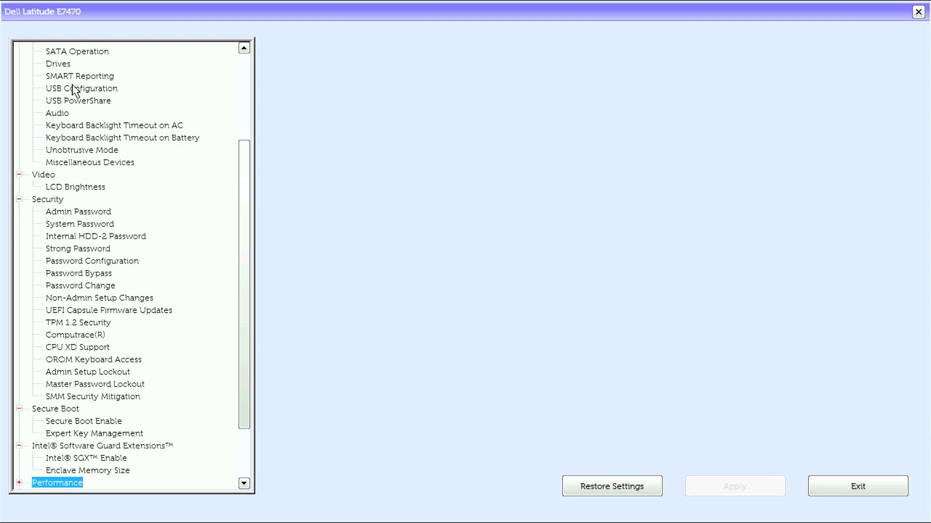
View Performance's Multi Core, SpeedStep, C-States and TurboBoost settings (all enabled) and HyperThread control.
key(Right)
key(Down)
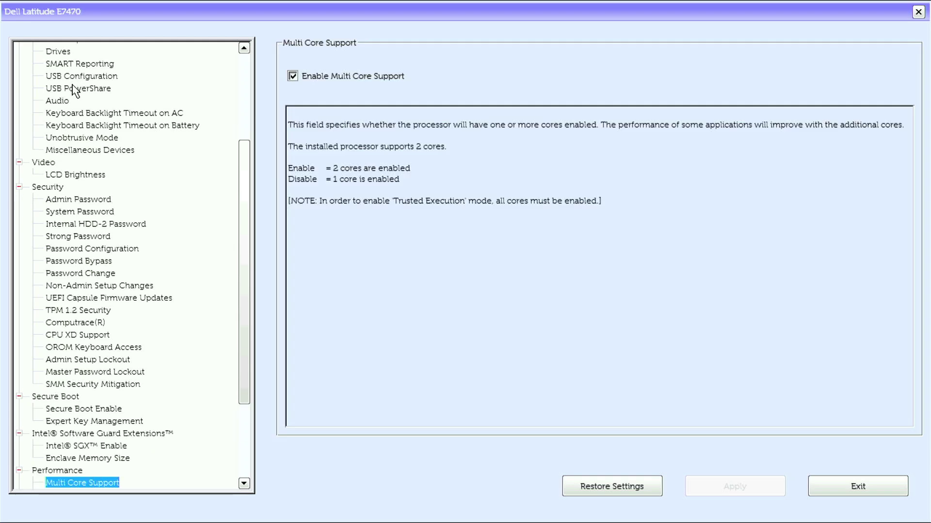
key(Down)
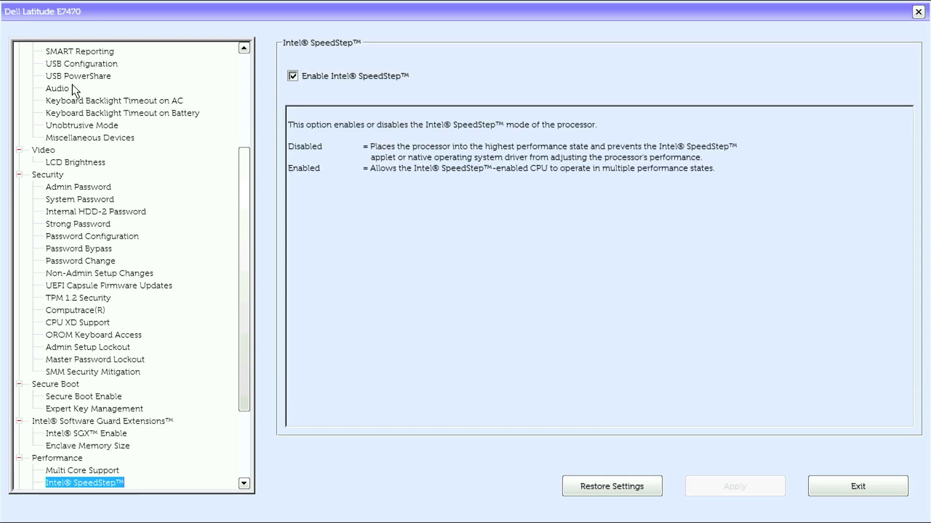
key(Down)
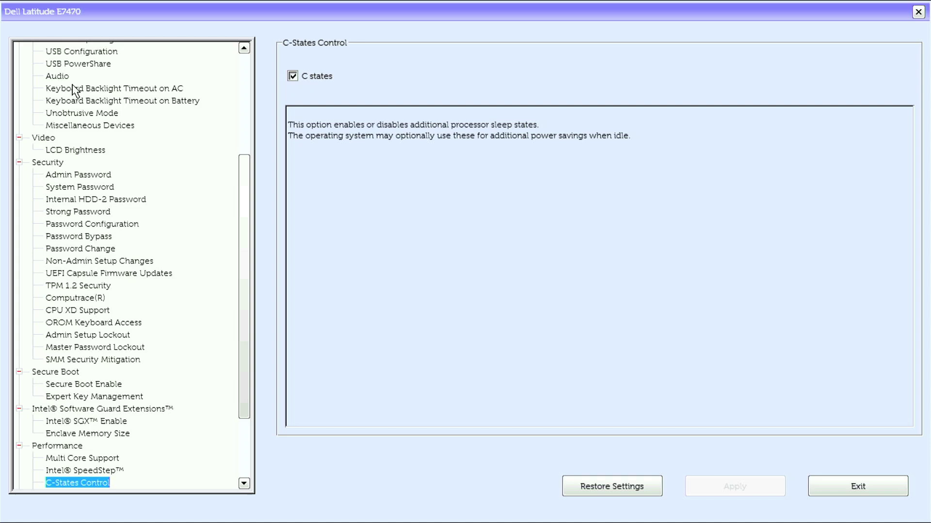
key(Down)
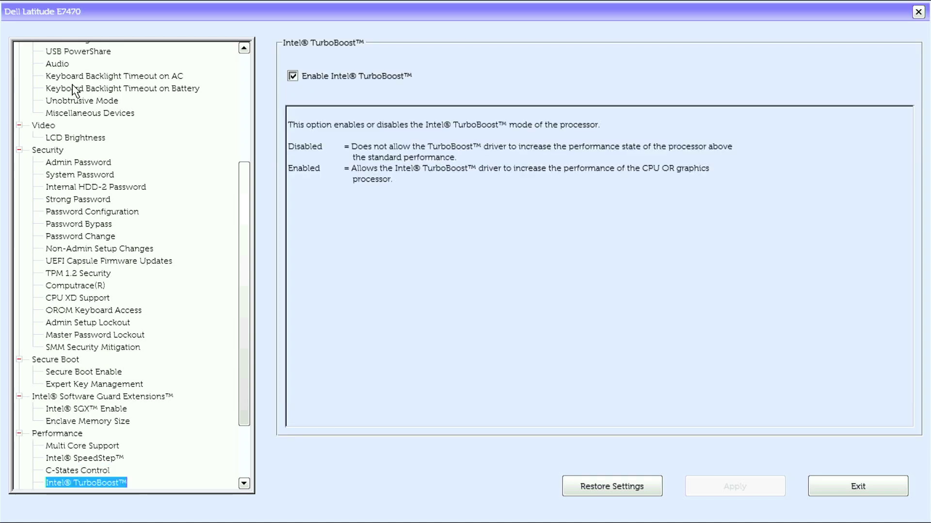
key(Down)
key(Down)
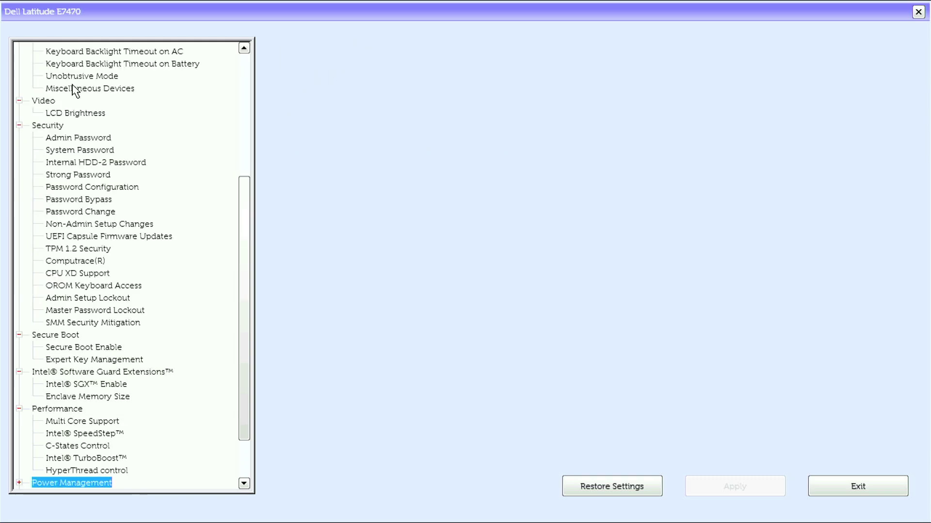
Step through Power Management from AC Behavior to Primary Battery Charge Configuration (Adaptive).
key(Right)
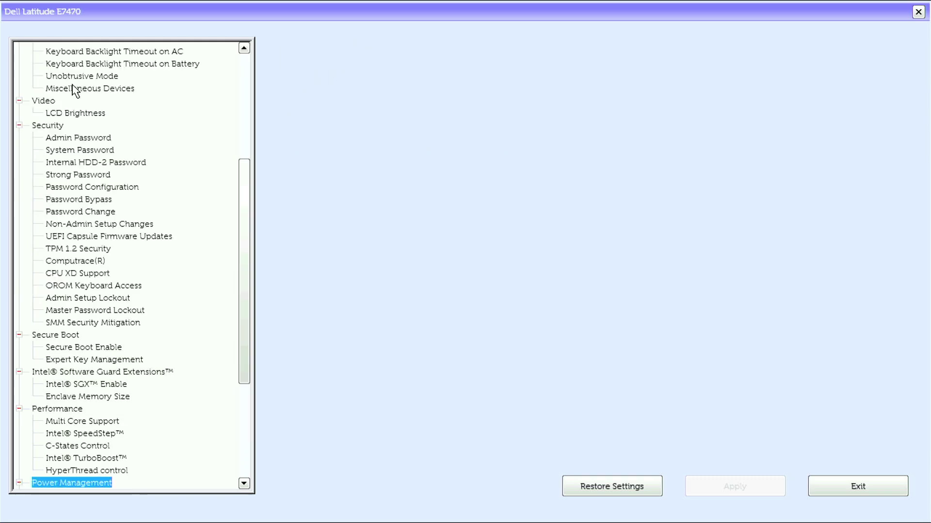
key(Down)
key(Down)
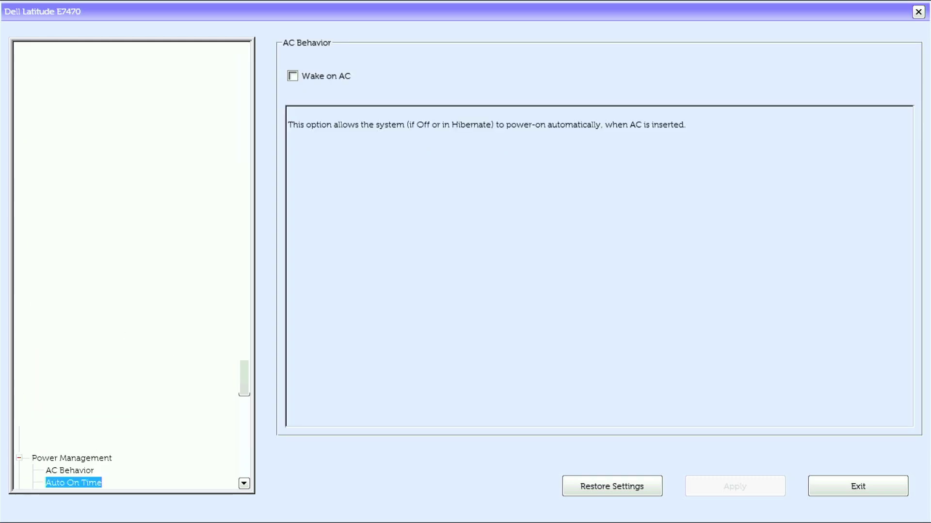
key(Down)
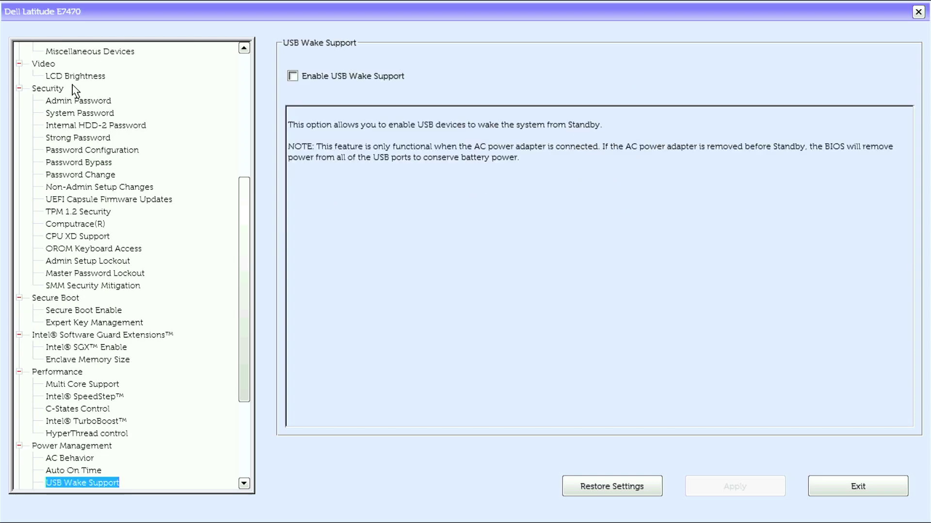
key(Down)
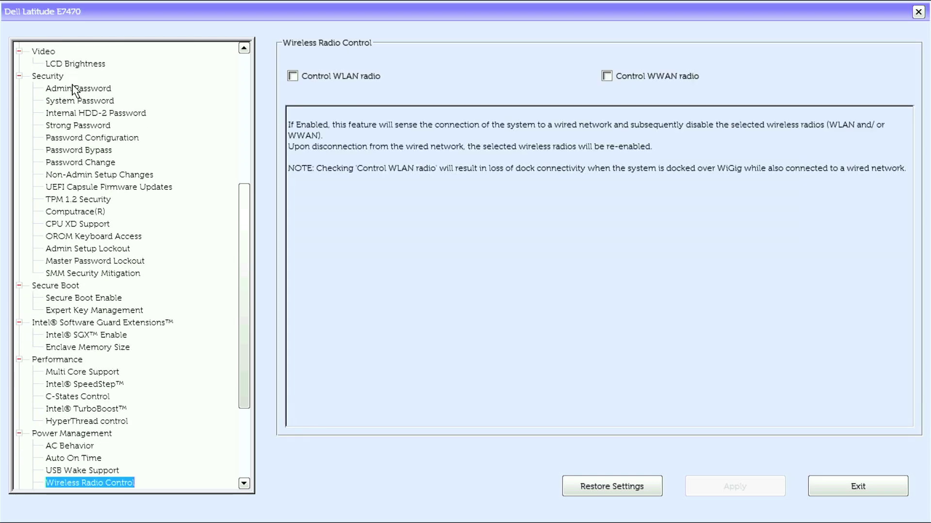
key(Down)
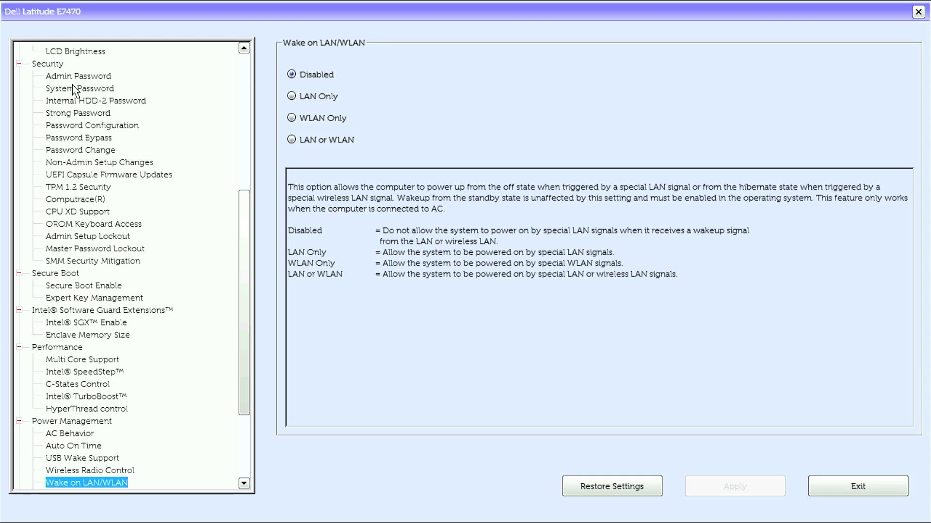
key(Down)
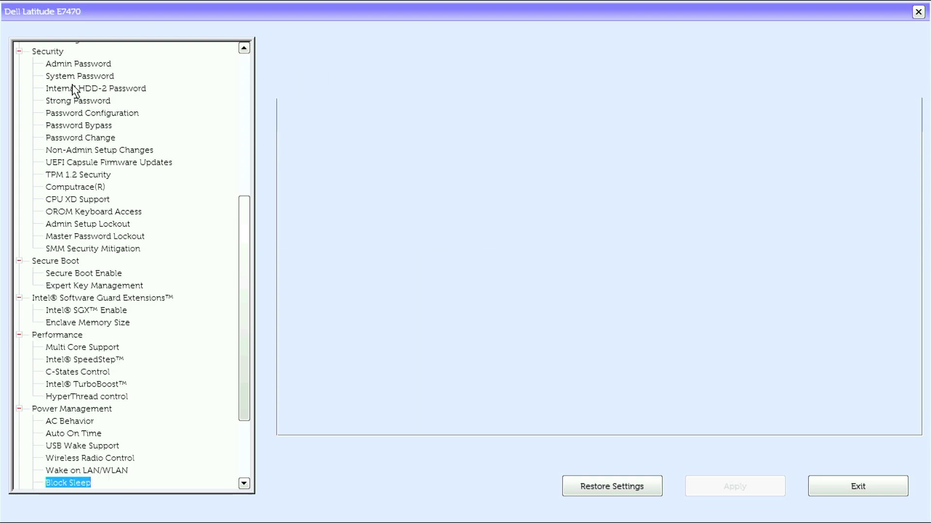
key(Down)
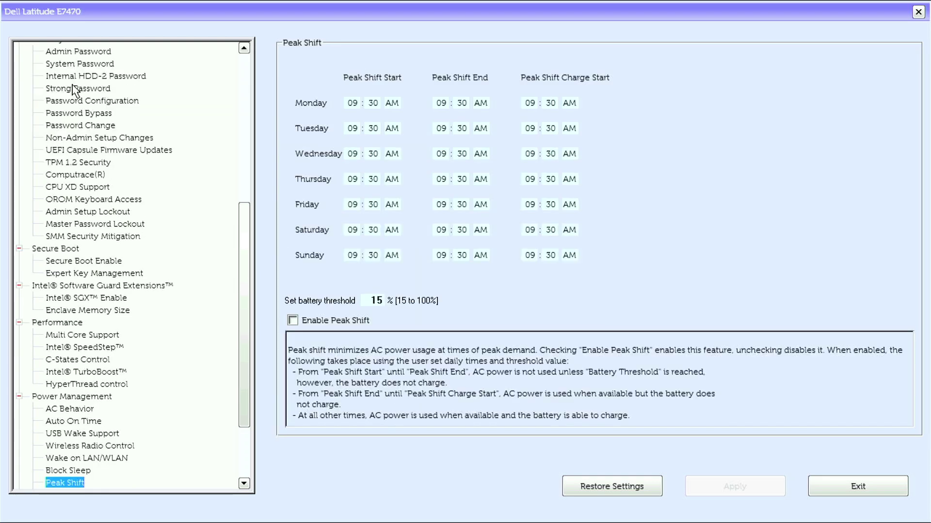
key(Down)
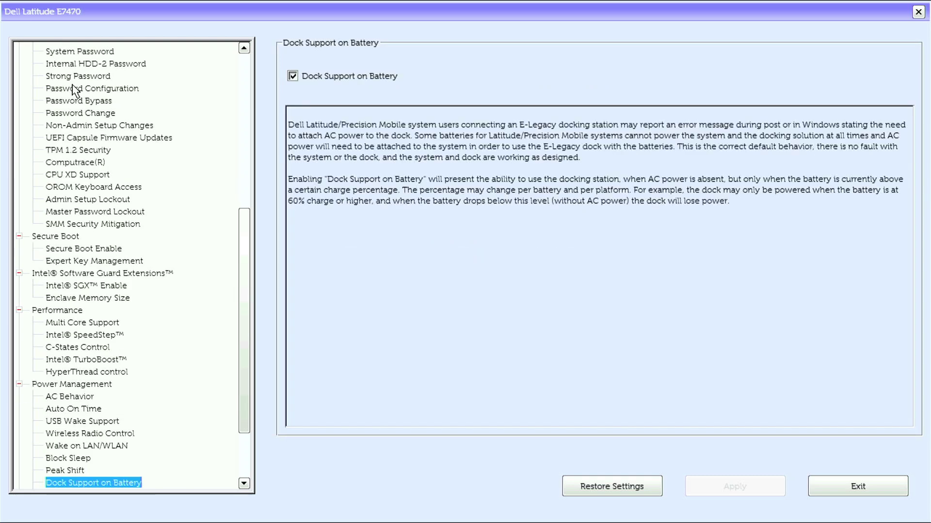
key(Down)
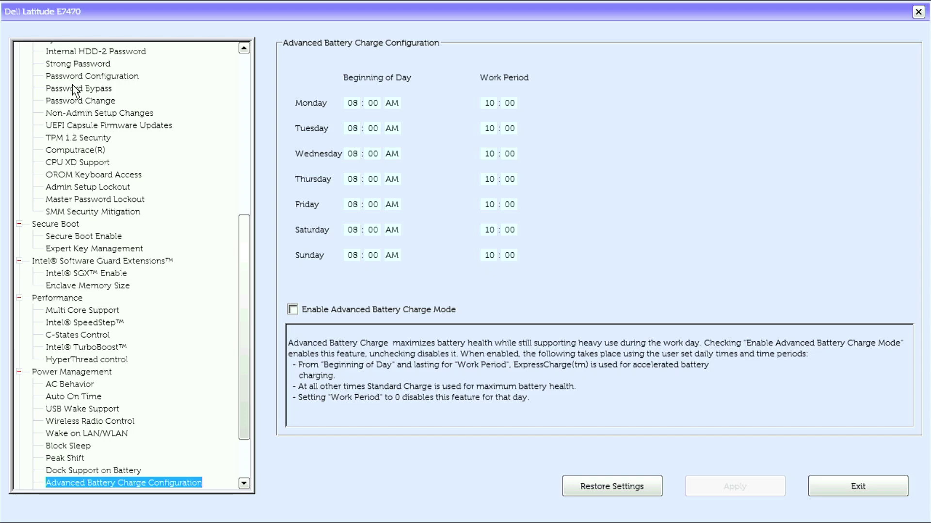
key(Down)
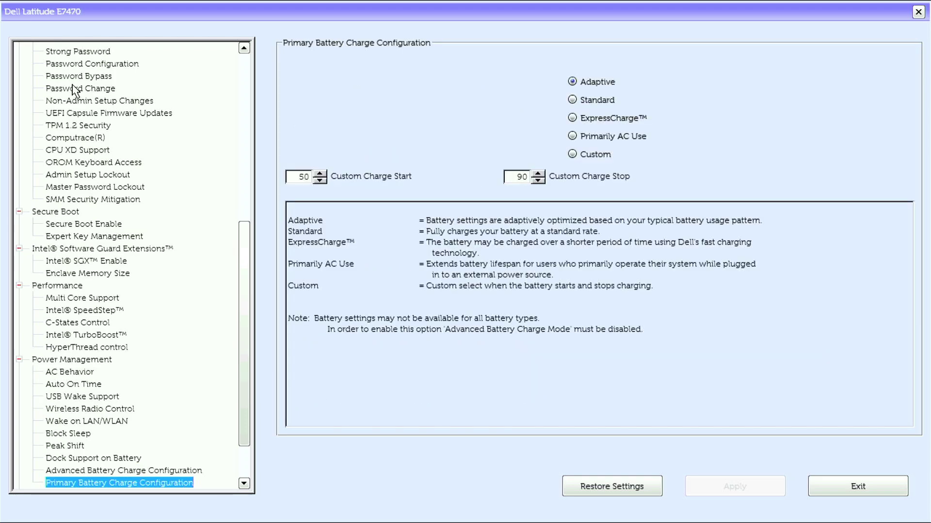
Step through POST Behavior from Adapter Warnings to MAC Address Pass-Through (Passthrough MAC Address).
key(Down)
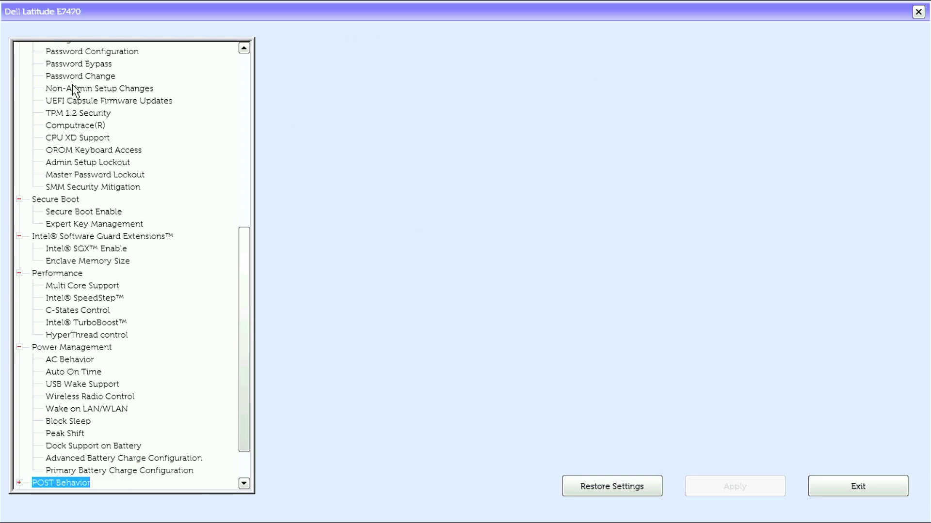
key(Right)
key(Down)
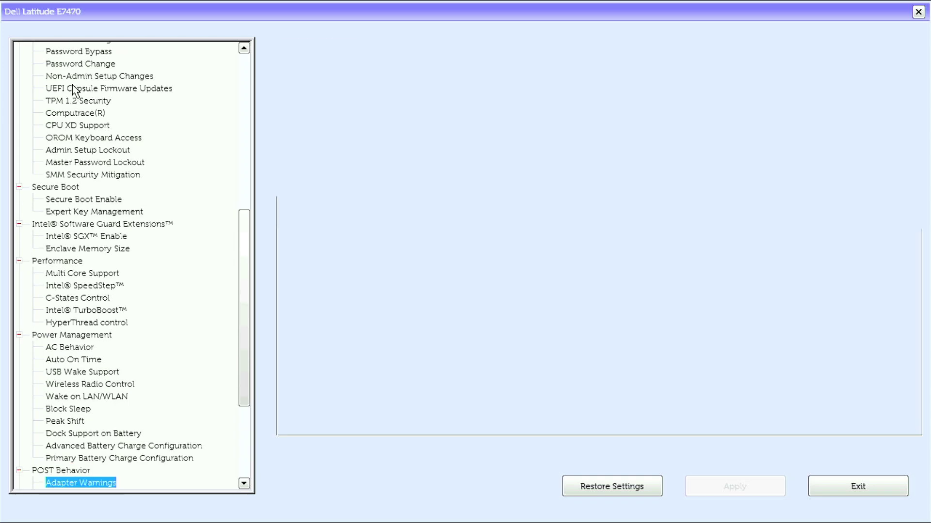
key(Down)
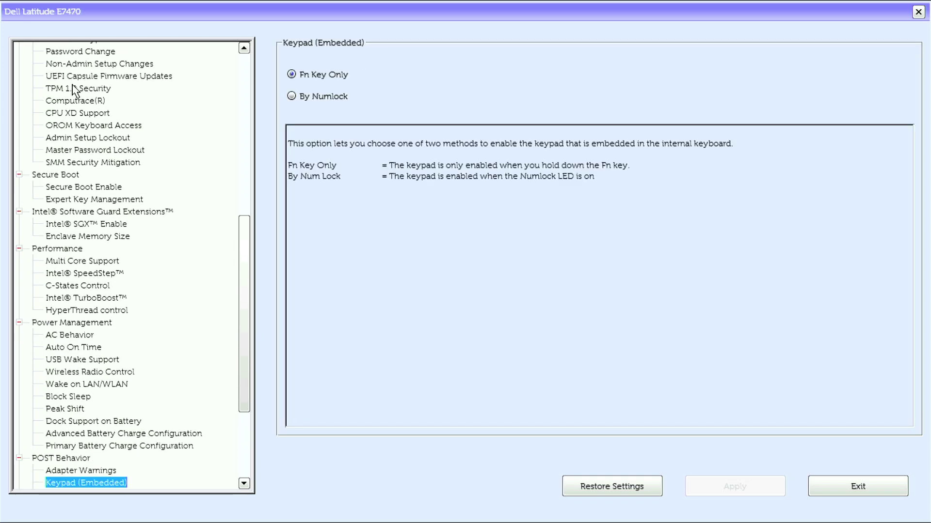
key(Down)
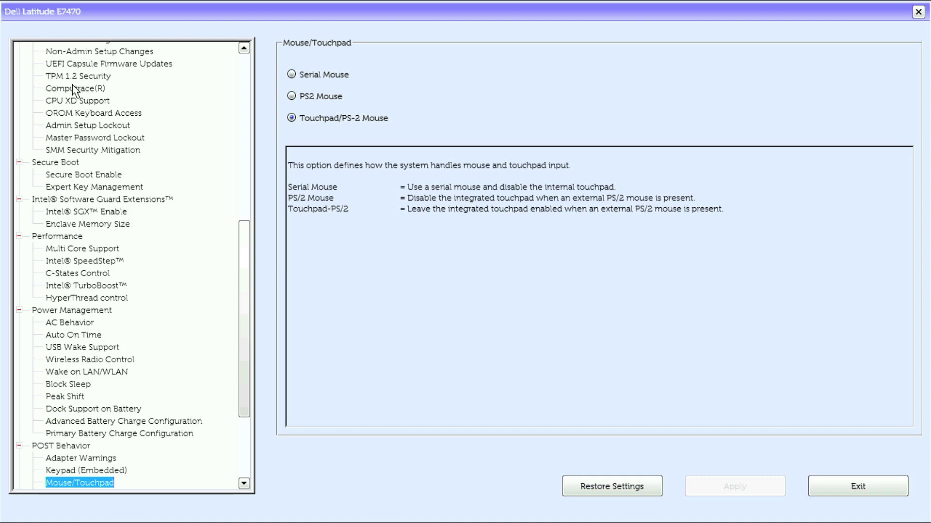
key(Down)
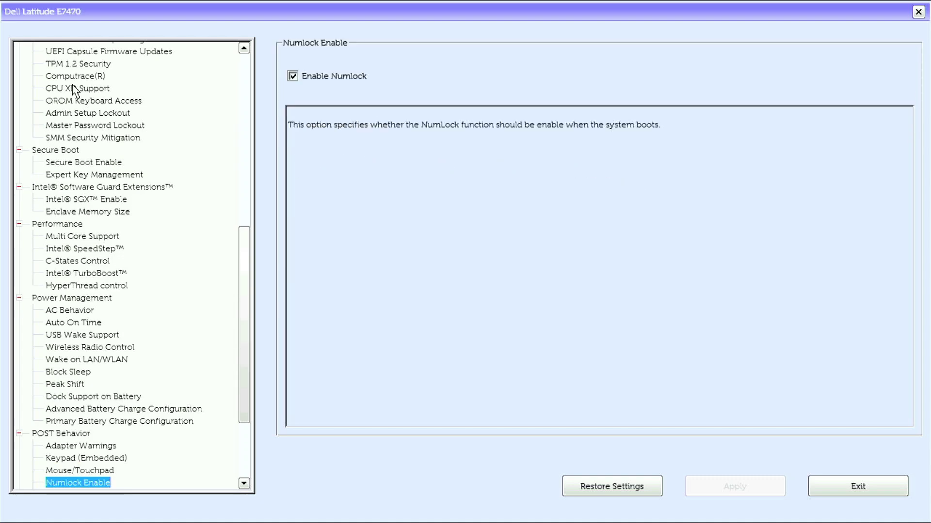
key(Down)
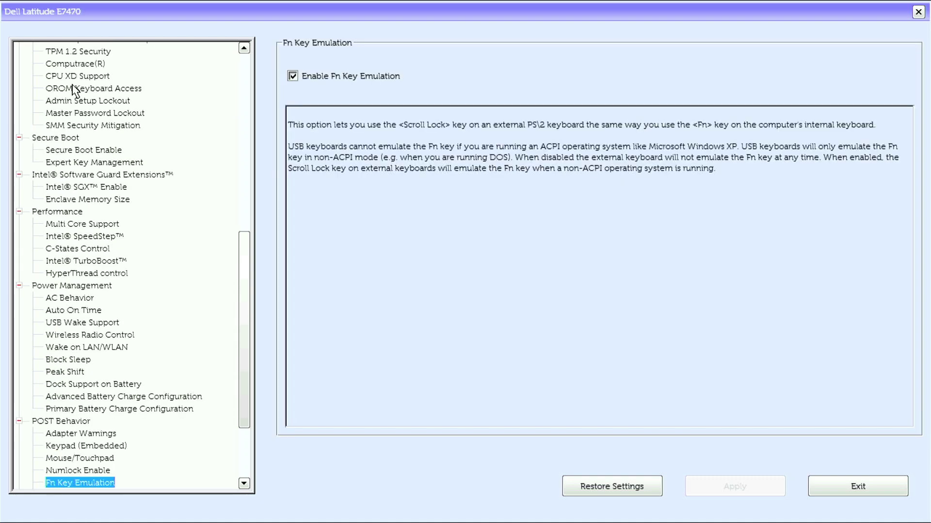
key(Down)
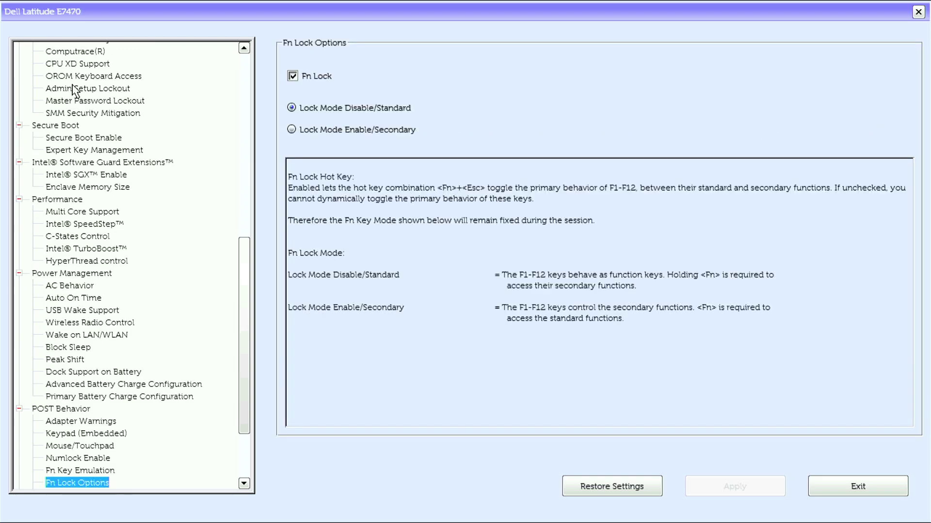
key(Down)
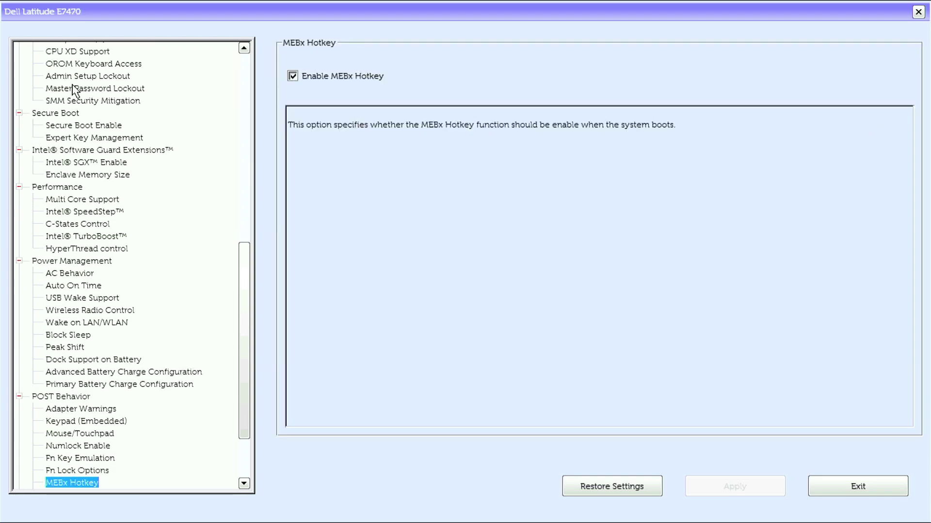
key(Down)
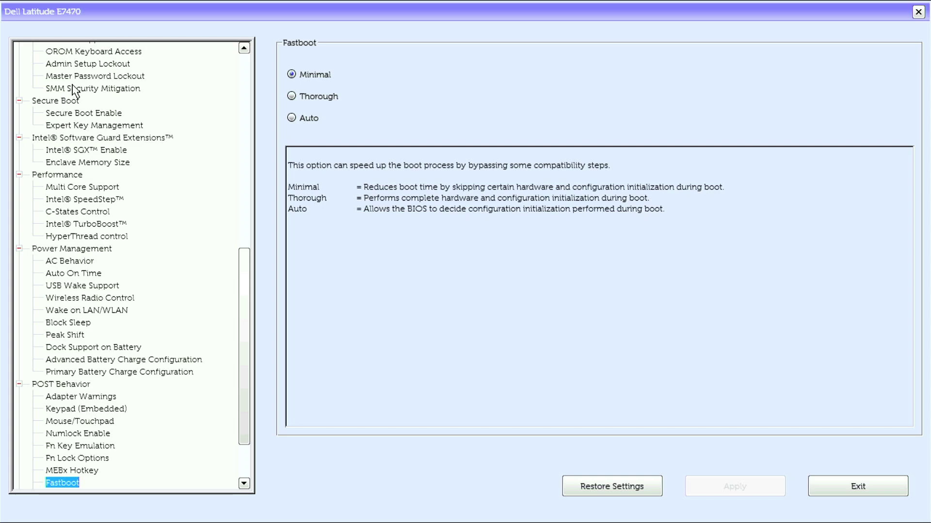
key(Down)
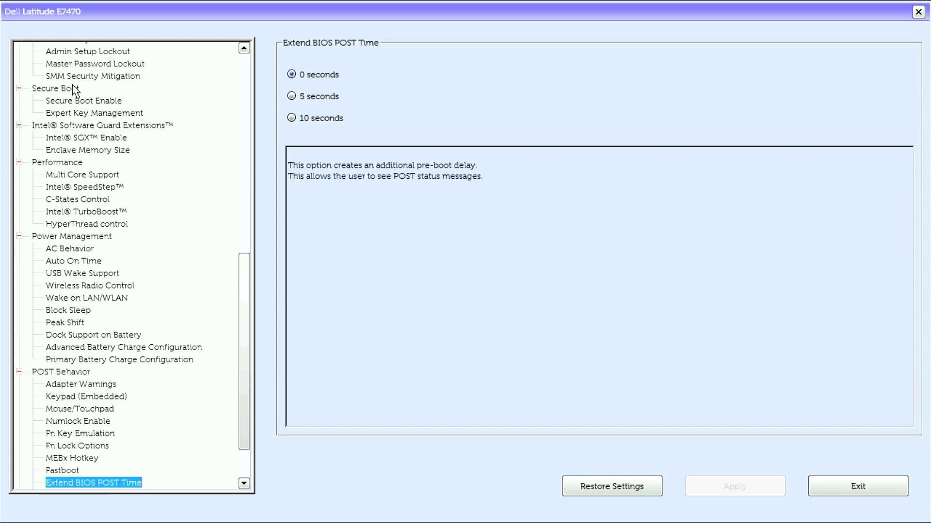
key(Down)
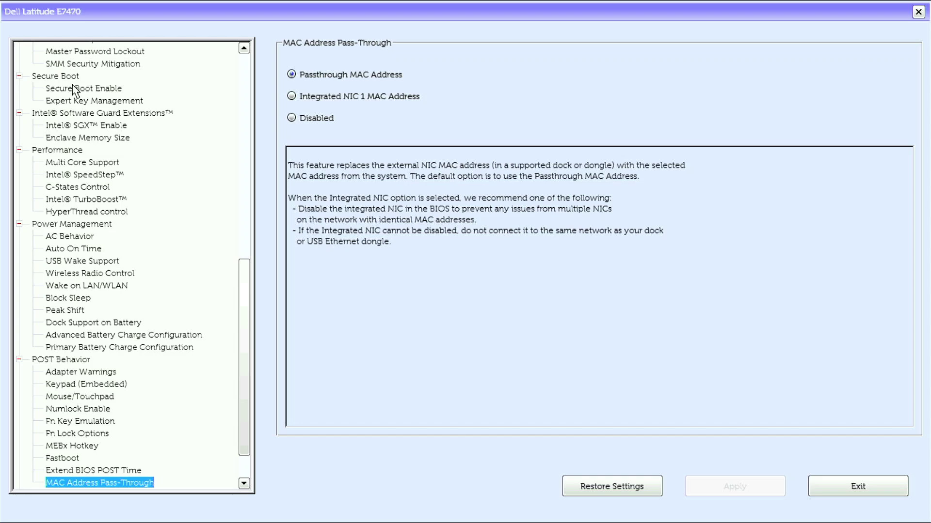
Expand Virtualization Support and view Virtualization, VT for Direct I/O and Trusted Execution.
key(Down)
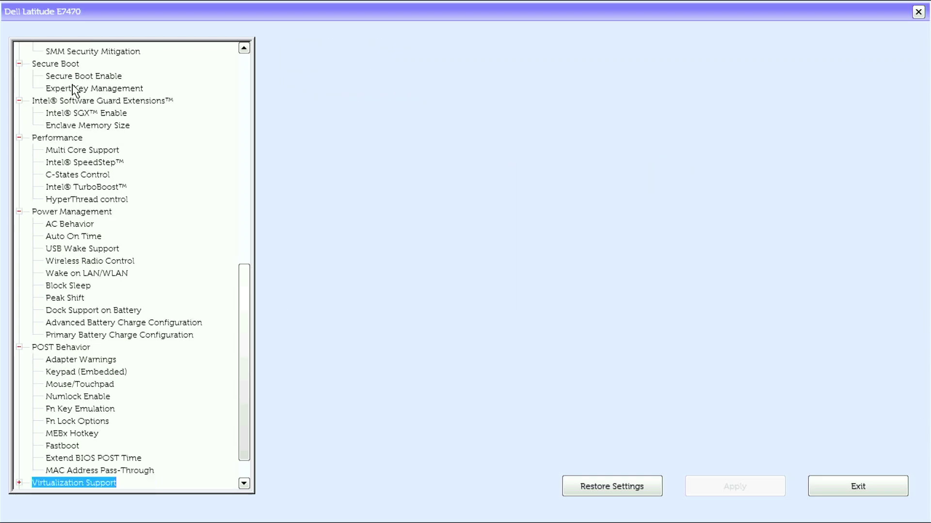
key(Right)
key(Down)
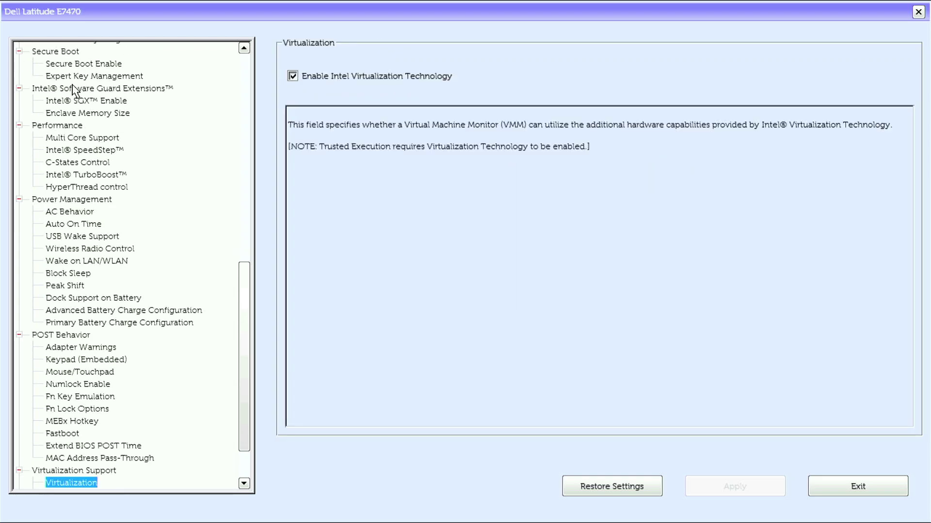
key(Down)
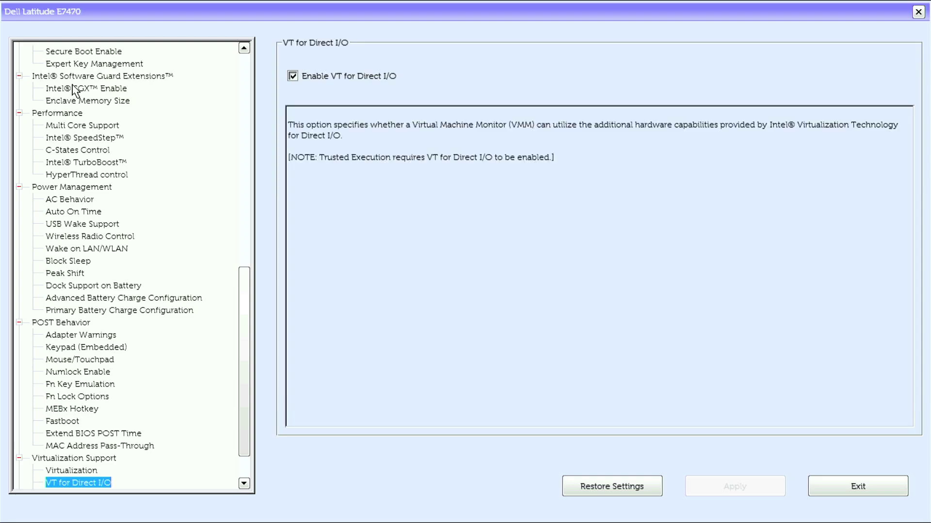
key(Down)
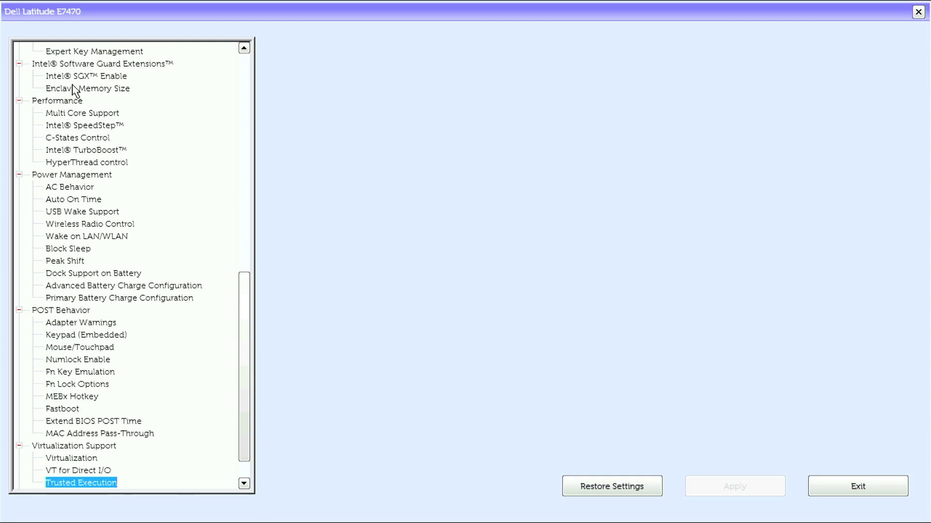
Expand Wireless and view the Wireless Switch and Wireless Device Enable settings.
key(Down)
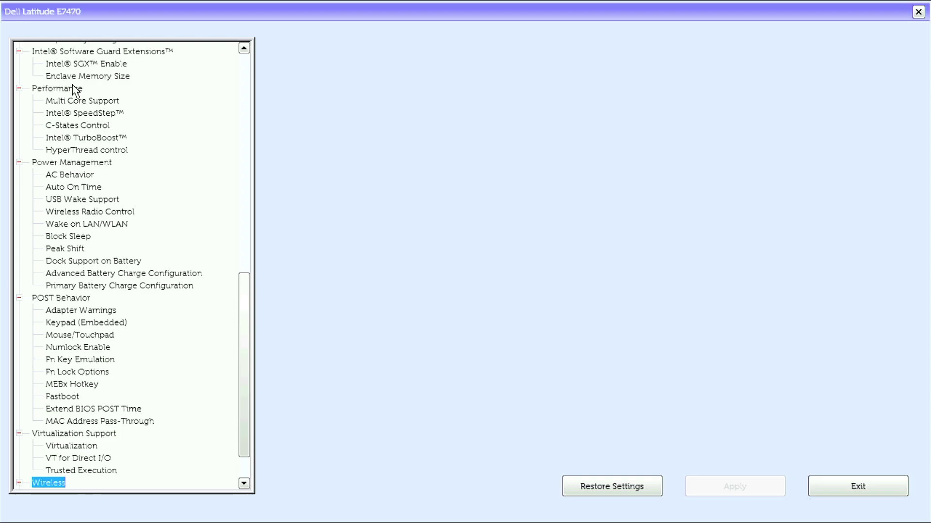
key(Right)
key(Down)
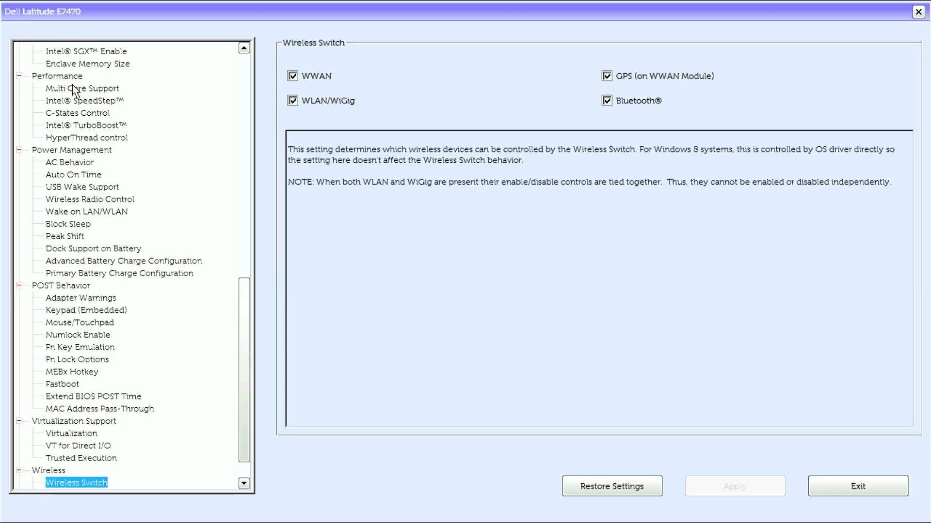
key(Down)
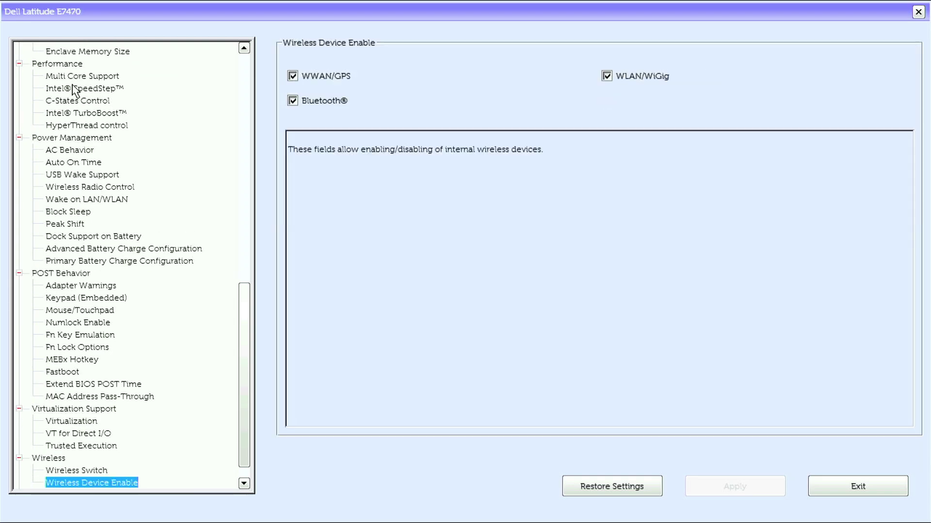
Expand Maintenance and view Service Tag, Asset Tag, BIOS Downgrade, Data Wipe and BIOS Recovery.
key(Down)
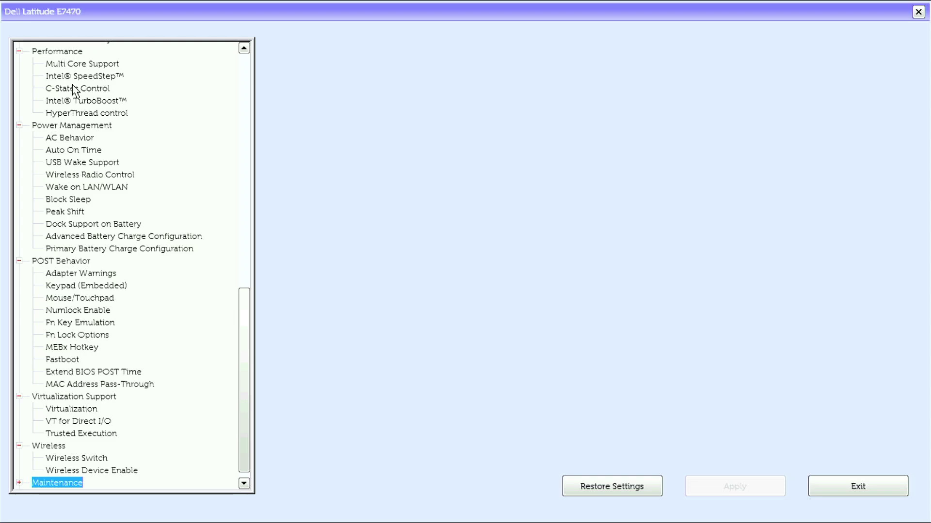
key(Right)
key(Down)
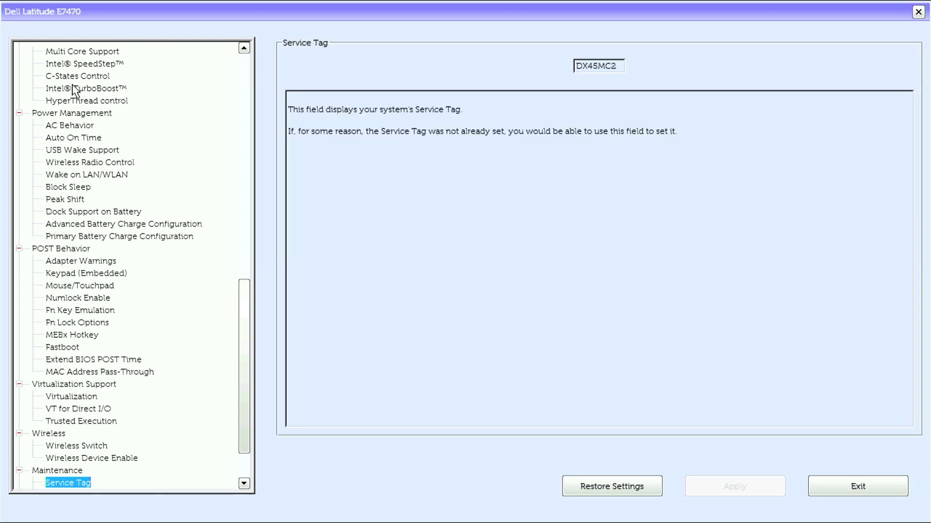
key(Down)
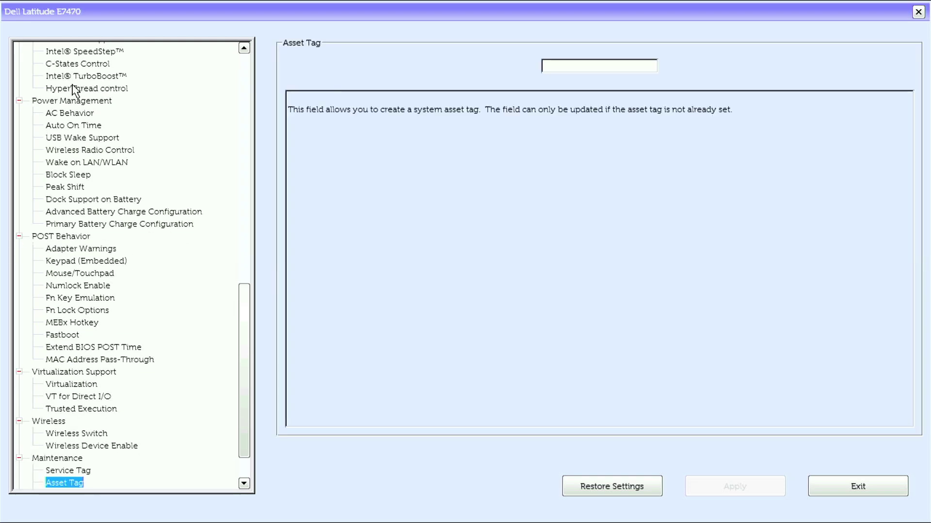
key(Down)
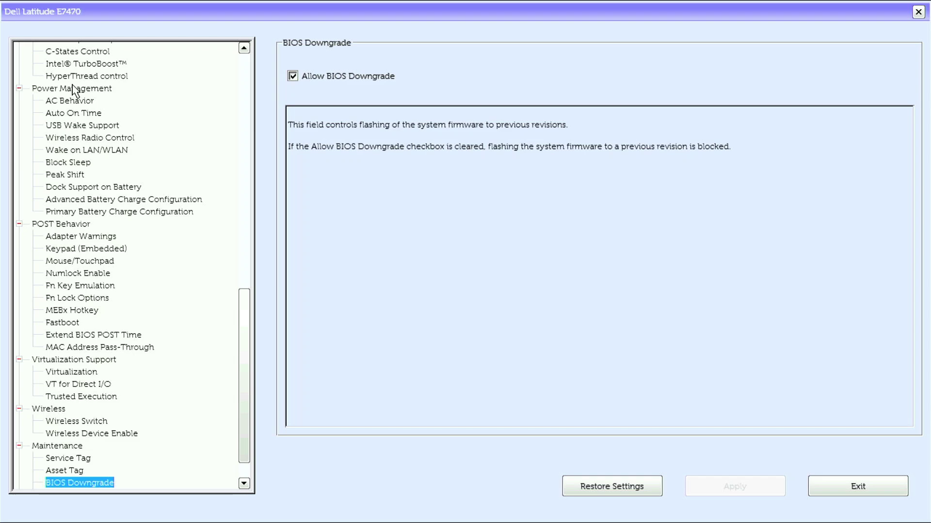
key(Down)
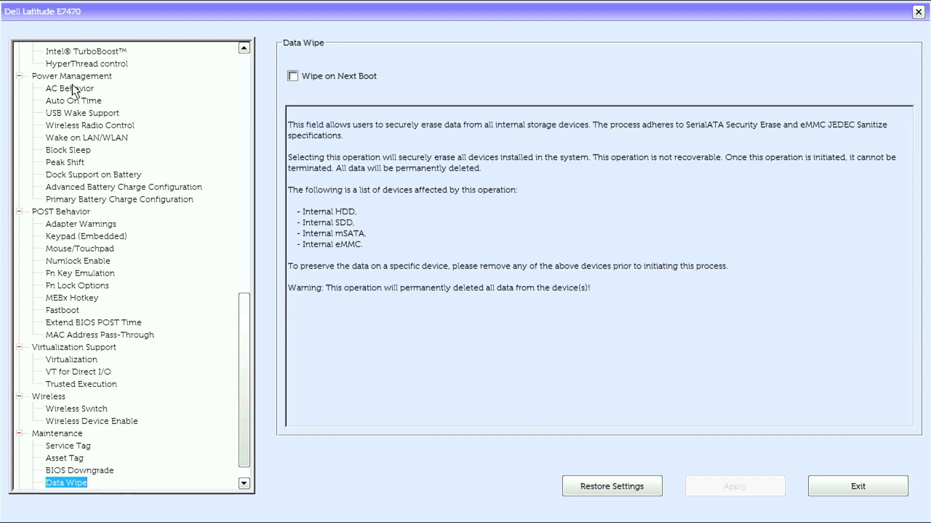
key(Down)
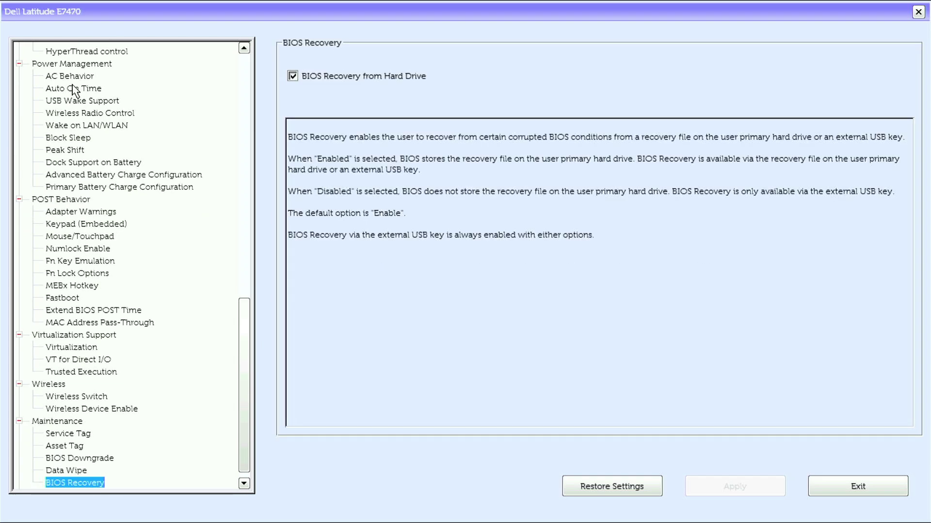
Expand System Logs and view the BIOS Events and Power Events logs.
key(Down)
key(Right)
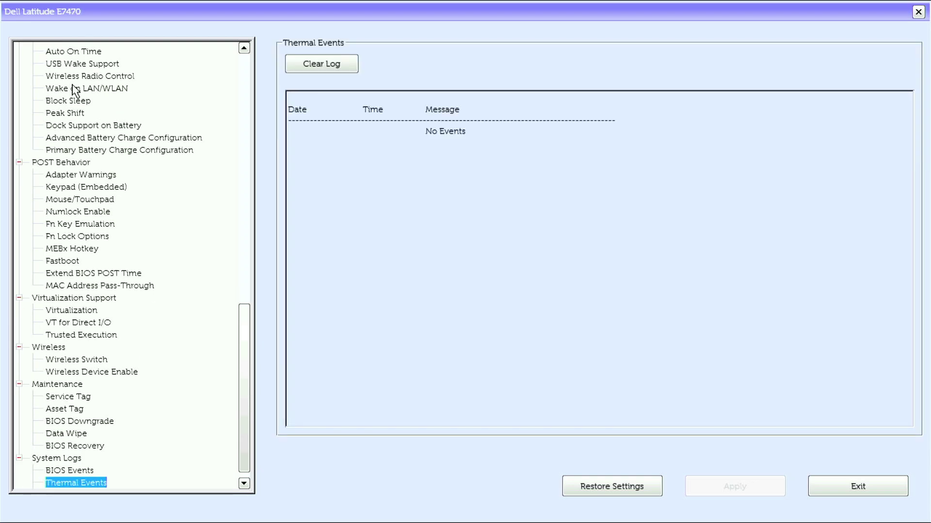
key(Down)
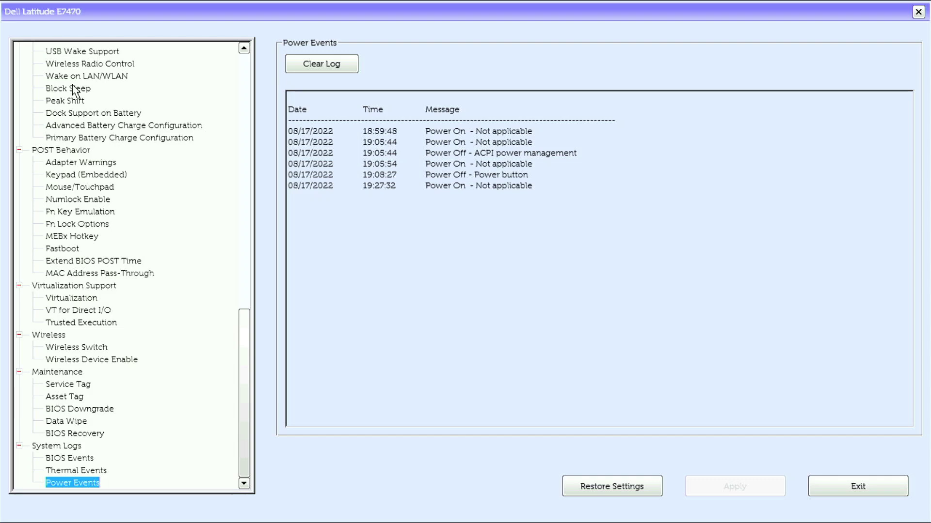
key(Up)
key(Up)
key(Up)
key(Up)
key(Up)
key(Up)
key(Up)
key(Up)
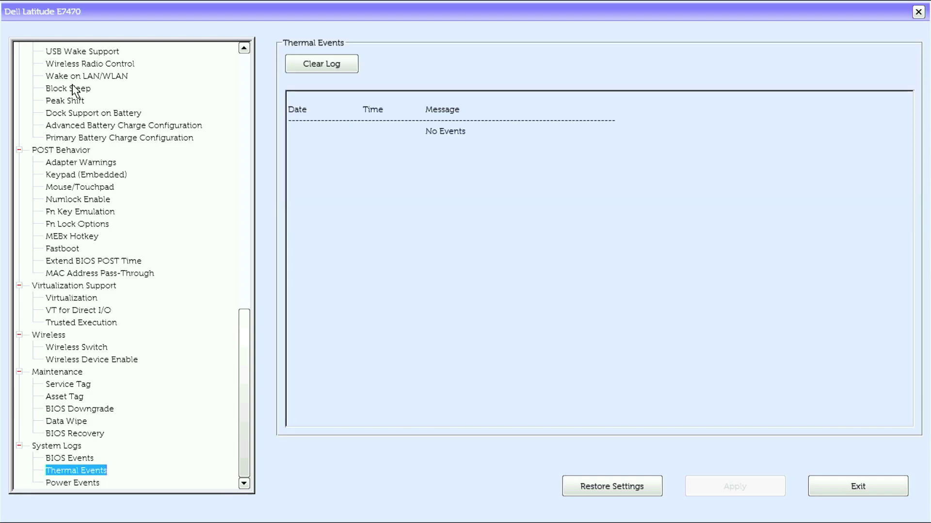
Step back up the settings tree through POST Behavior, Power Management, Performance and Security to SATA Operation.
key(Up)
key(Up)
key(Up)
key(Up)
key(Up)
key(Up)
key(Up)
key(Up)
key(Up)
key(Up)
key(Up)
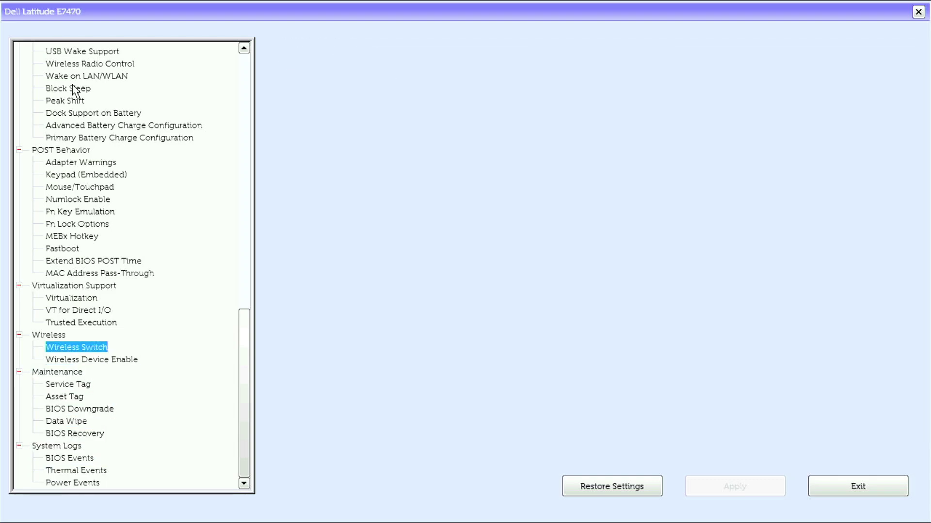
key(Up)
key(Up)
key(Up)
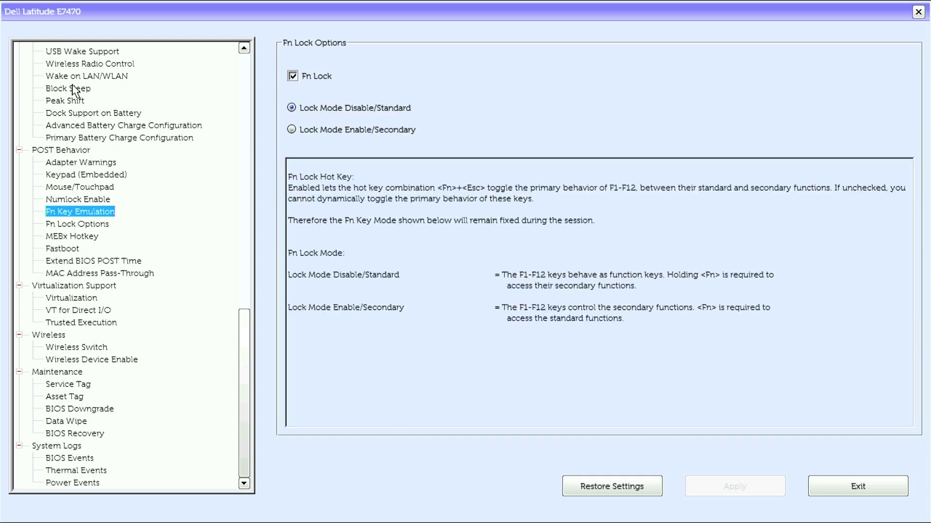
key(Up)
key(Up)
key(Up)
key(Up)
key(Up)
key(Up)
key(Up)
key(Up)
key(Up)
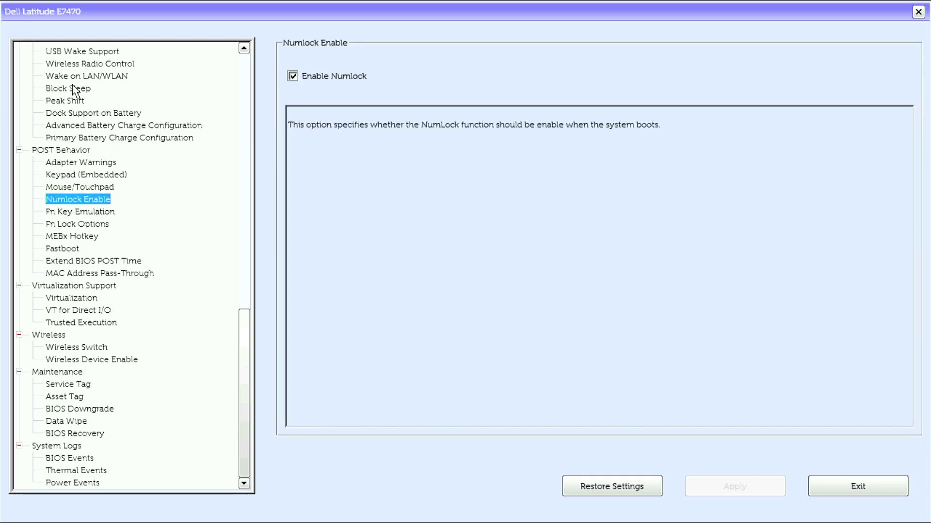
key(Up)
key(Up)
key(Up)
key(Up)
key(Up)
key(Up)
key(Up)
key(Up)
key(Up)
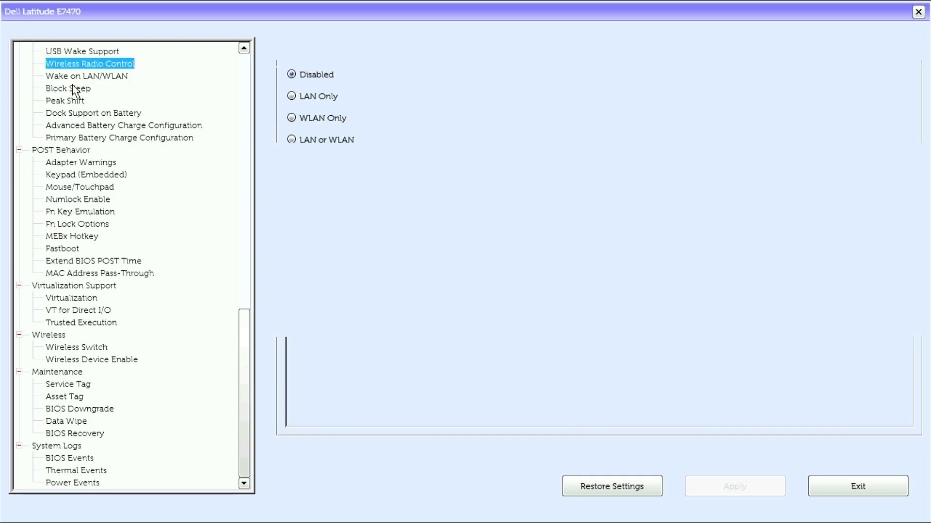
key(Up)
key(Up)
key(Up)
key(Up)
key(Up)
key(Up)
key(Up)
key(Up)
key(Up)
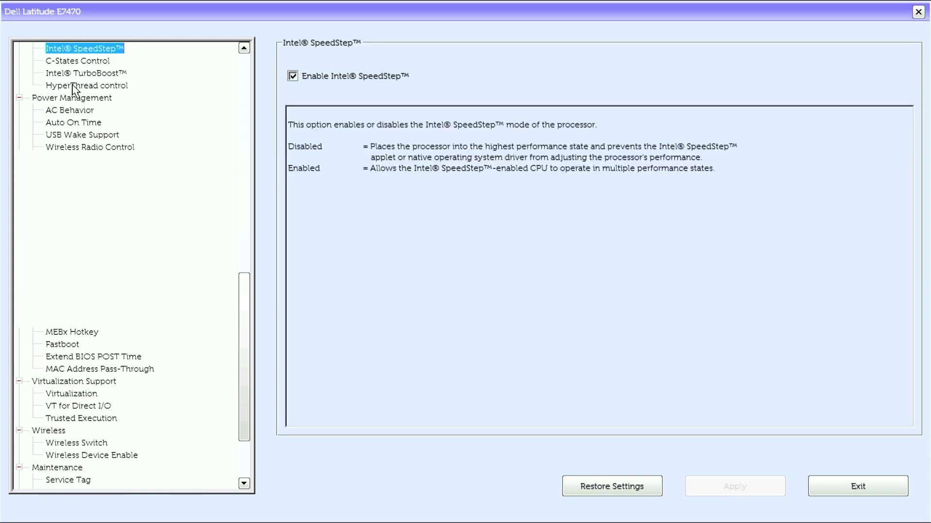
key(Up)
key(Up)
key(Up)
key(Up)
key(Up)
key(Up)
key(Up)
key(Up)
key(Up)
key(Up)
key(Up)
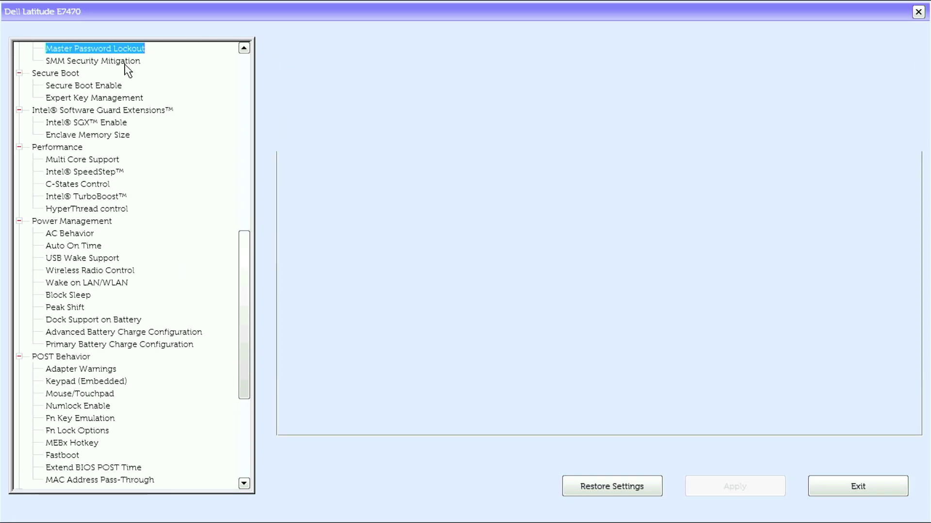
key(Up)
key(Up)
key(Up)
key(Up)
key(Up)
key(Up)
key(Up)
key(Up)
key(Up)
key(Up)
key(Up)
key(Up)
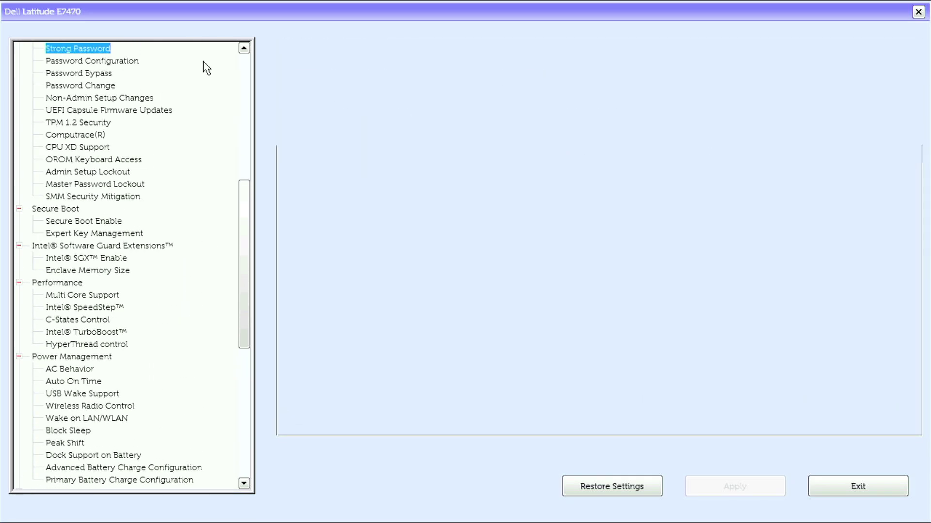
key(Up)
key(Up)
key(Up)
key(Up)
key(Up)
key(Up)
key(Up)
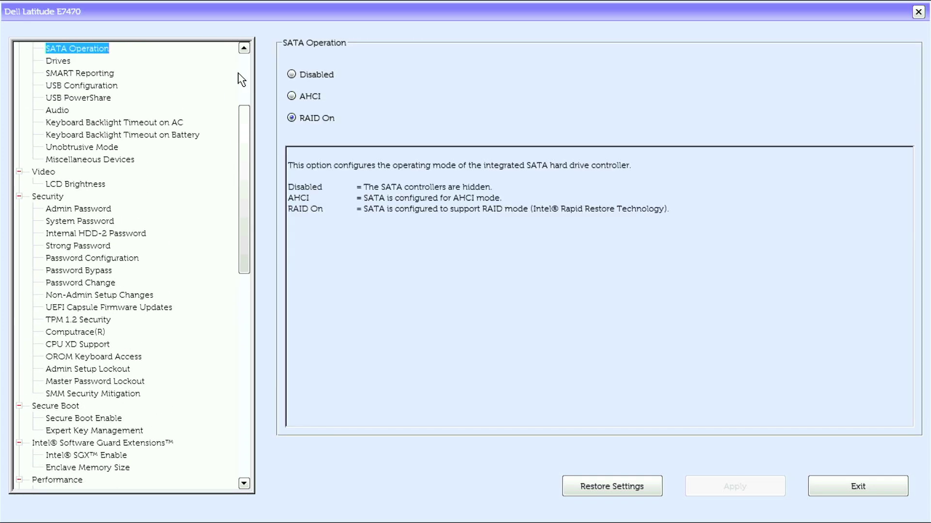
Return to the top of the tree and reopen Battery Information, then System Information.
click(242, 70)
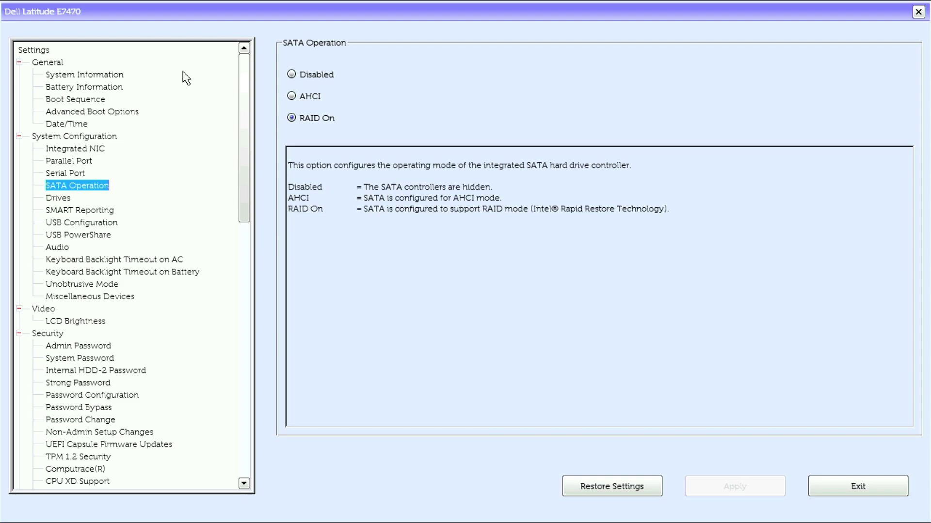
click(114, 86)
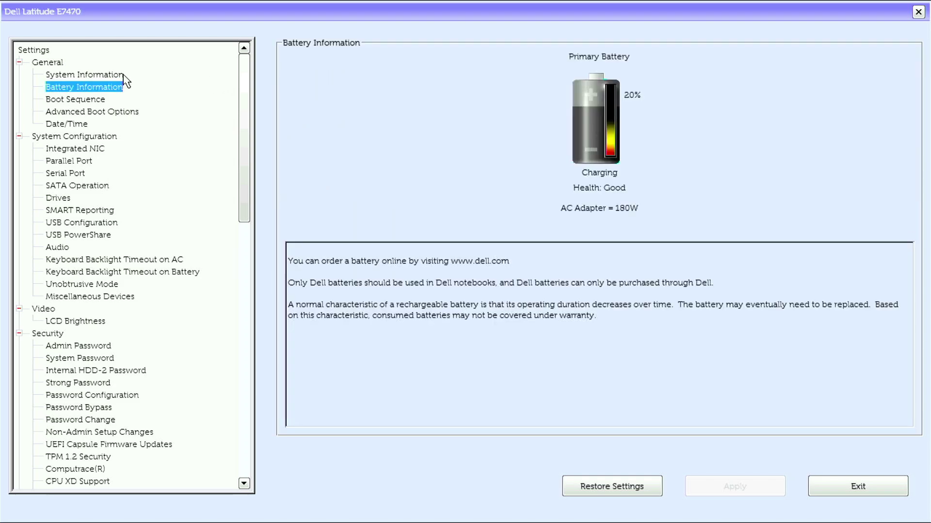
click(122, 76)
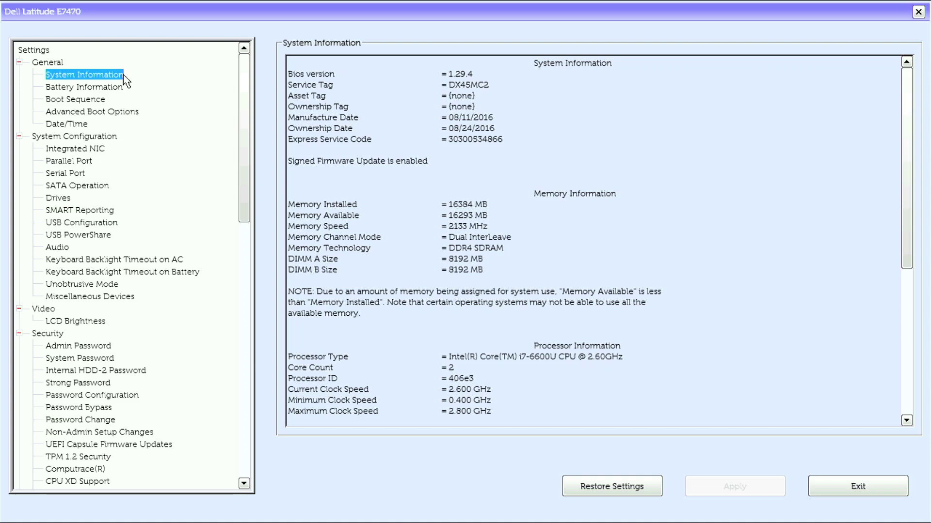